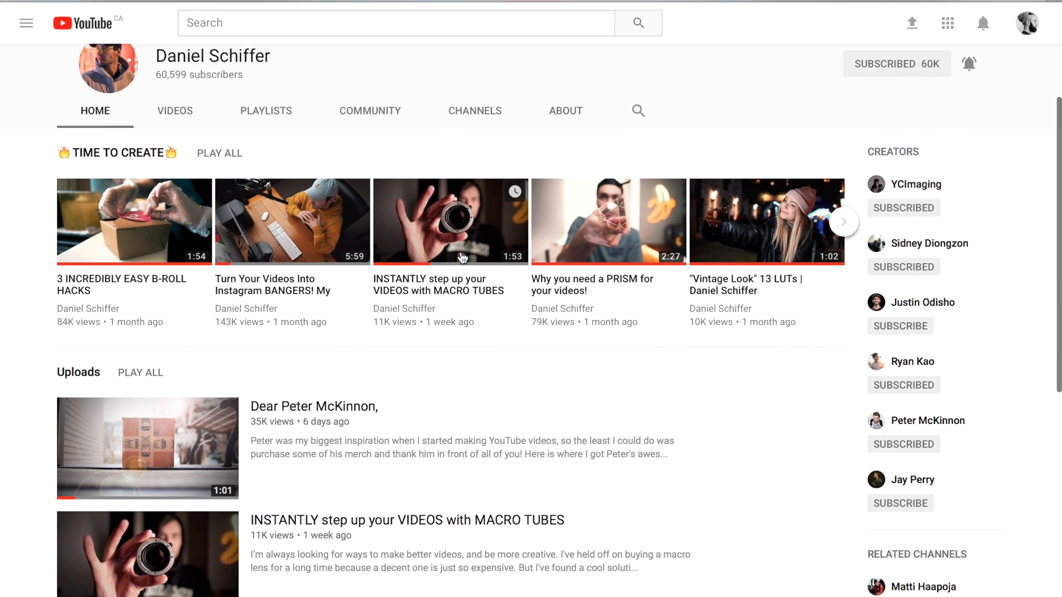
{"action": "left_click", "coordinate": [129, 479]}
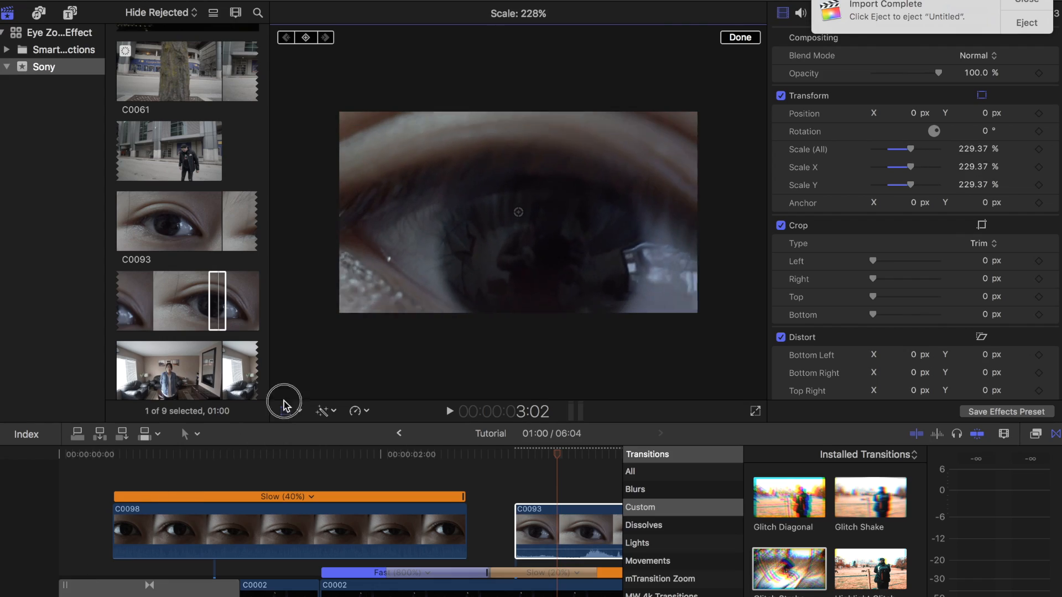
{"action": "left_click_drag", "start_coordinate": [283, 402], "coordinate": [349, 353]}
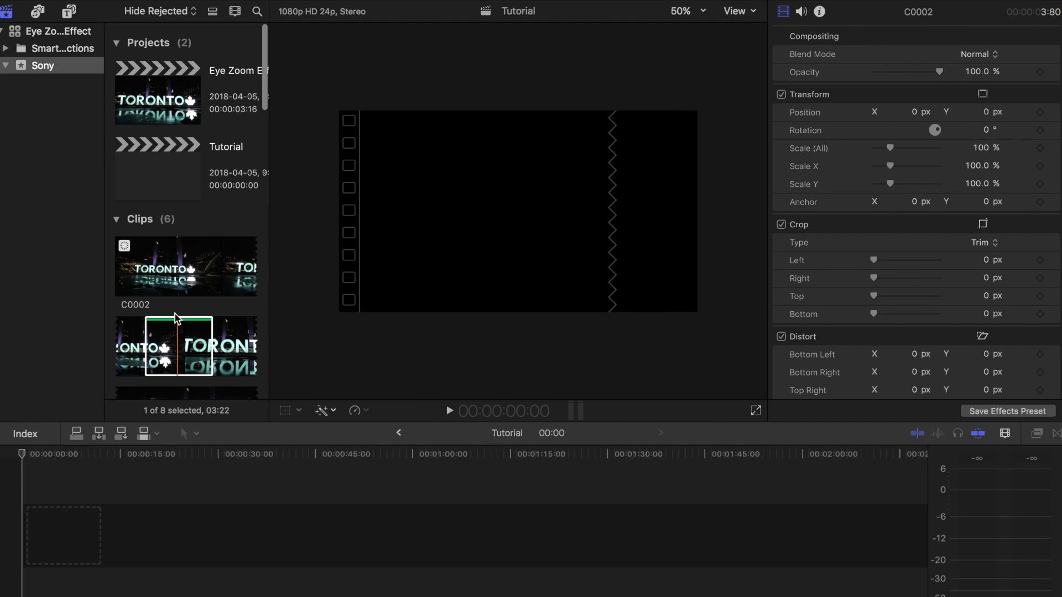
Place the selected section of the Toronto sign clip C0002 in the empty timeline and silence its audio.
{"action": "left_click_drag", "start_coordinate": [178, 349], "coordinate": [119, 536]}
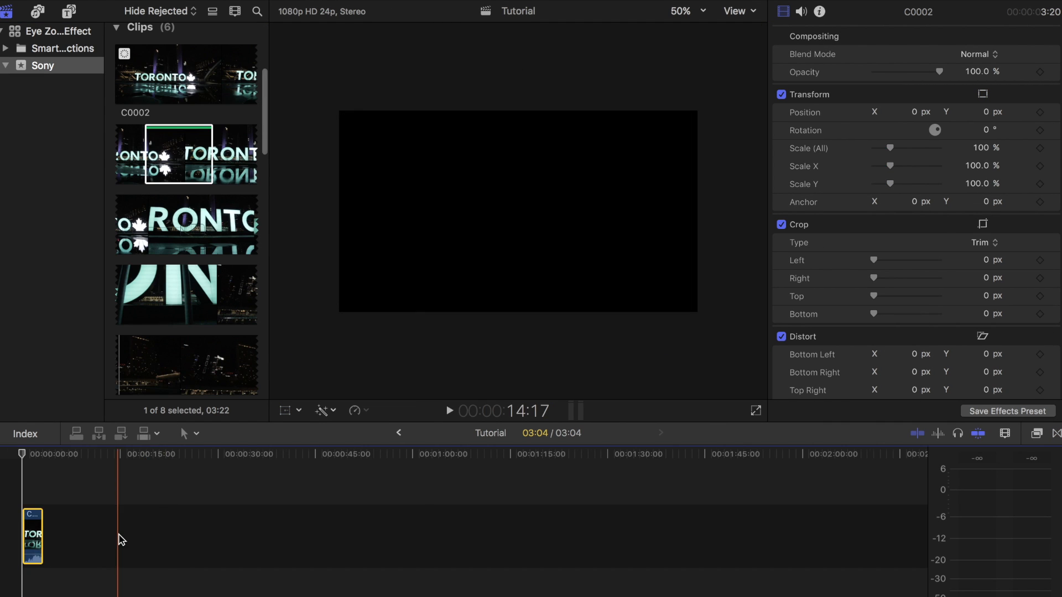
{"action": "key", "text": "shift+z"}
{"action": "key", "text": "super+minus"}
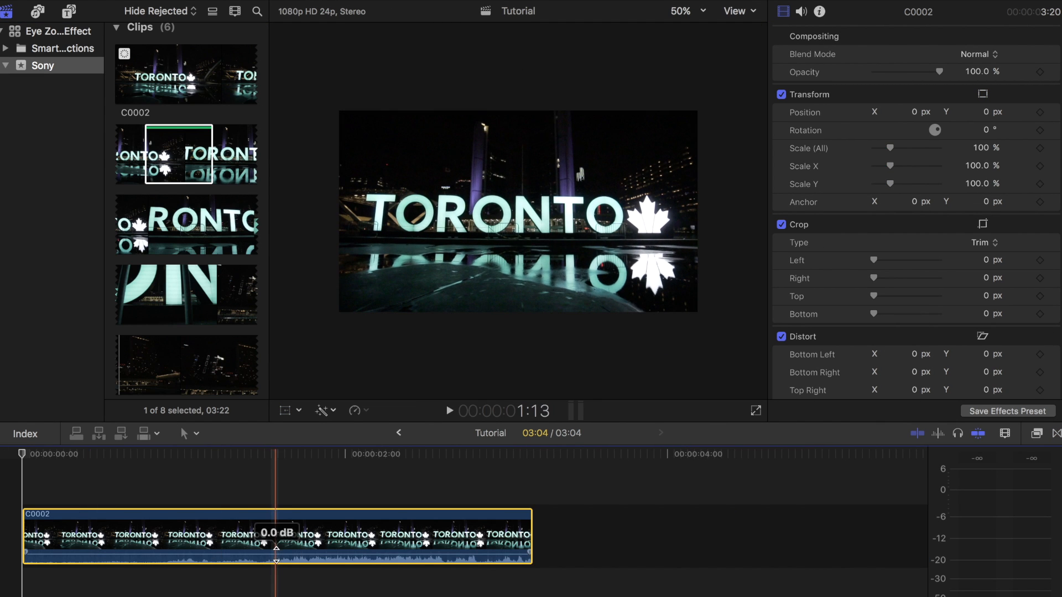
{"action": "key", "text": "super+1"}
{"action": "left_click", "coordinate": [269, 563]}
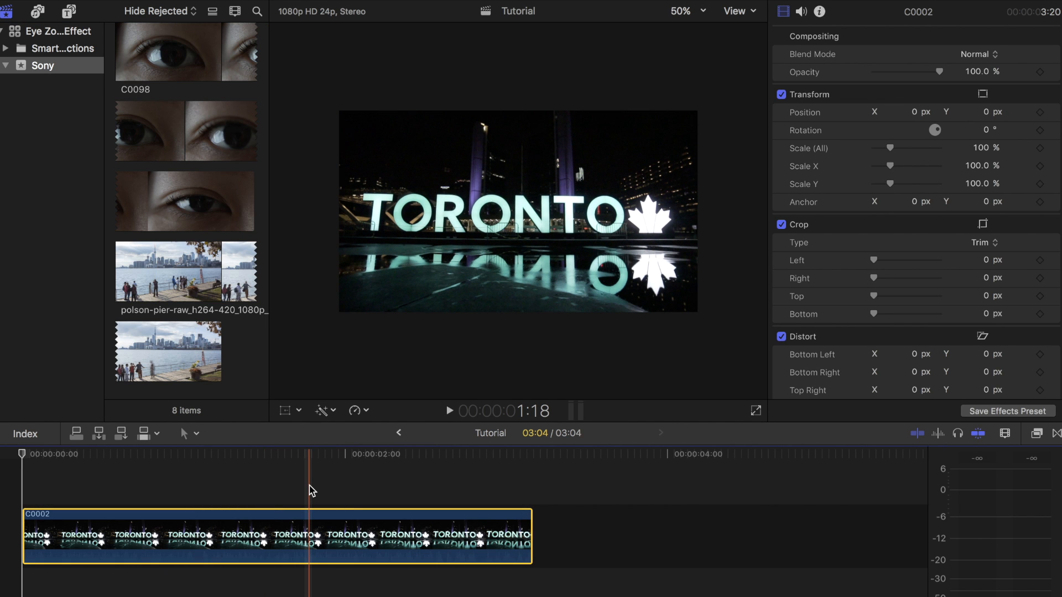
Place a section of the eye clip C0098 above C0002 at the timeline start and apply Automatic Speed to it.
{"action": "left_click", "coordinate": [171, 219]}
{"action": "left_click_drag", "start_coordinate": [212, 208], "coordinate": [114, 467]}
{"action": "left_click", "coordinate": [366, 411]}
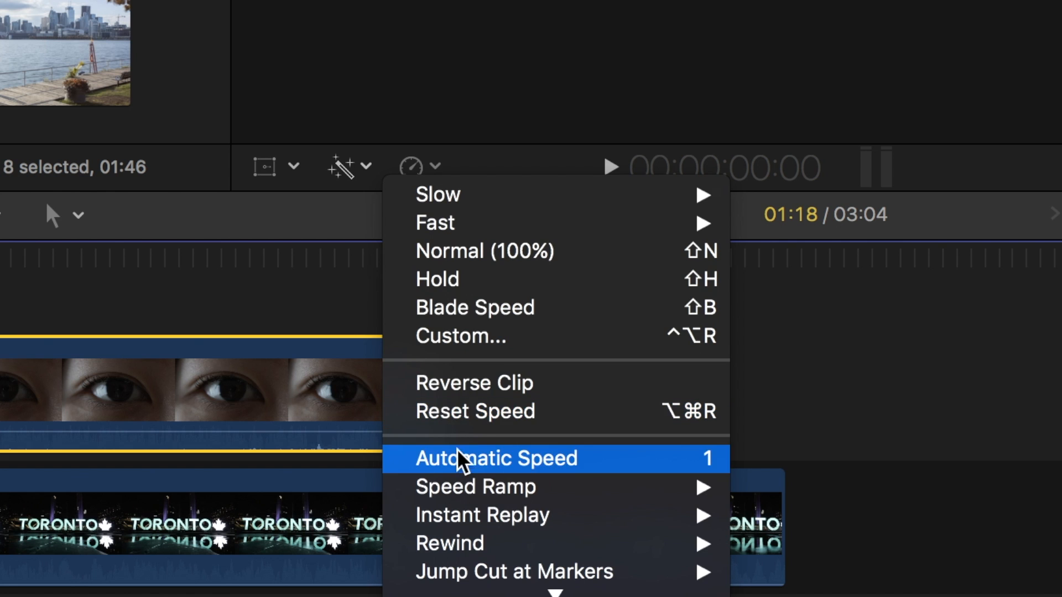
{"action": "left_click", "coordinate": [460, 458]}
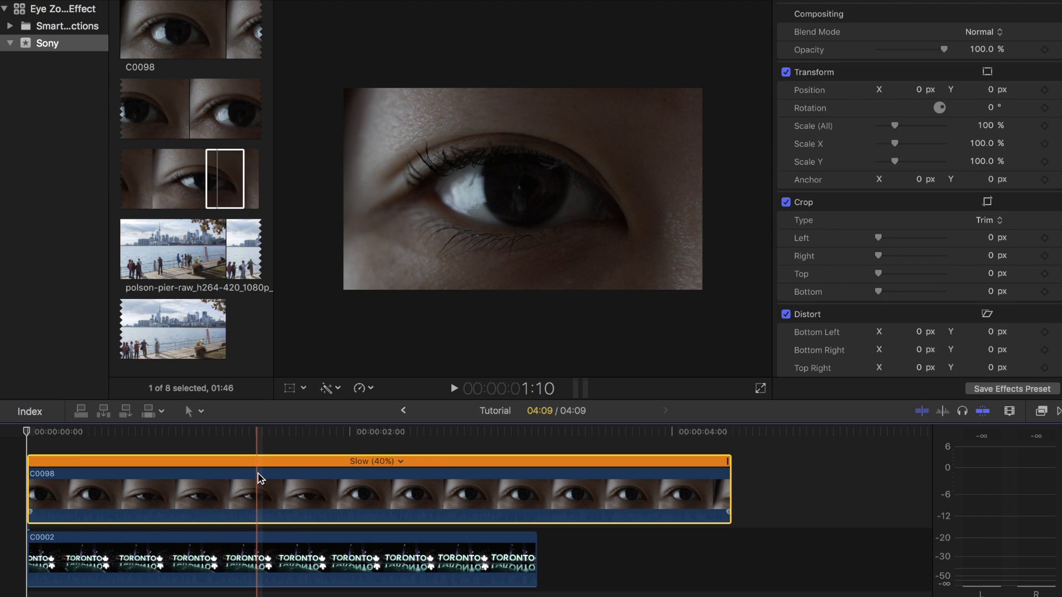
Split the slowed C0098 clip at 1:10 and delete the part after the cut.
{"action": "key", "text": "b"}
{"action": "left_click", "coordinate": [256, 475]}
{"action": "key", "text": "a"}
{"action": "left_click", "coordinate": [298, 503]}
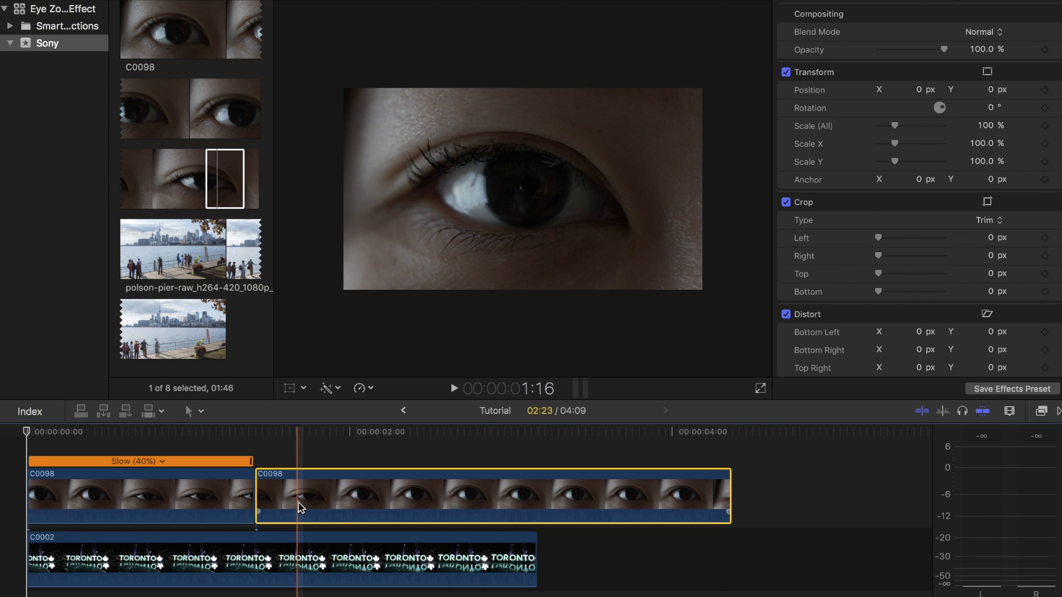
{"action": "key", "text": "Delete"}
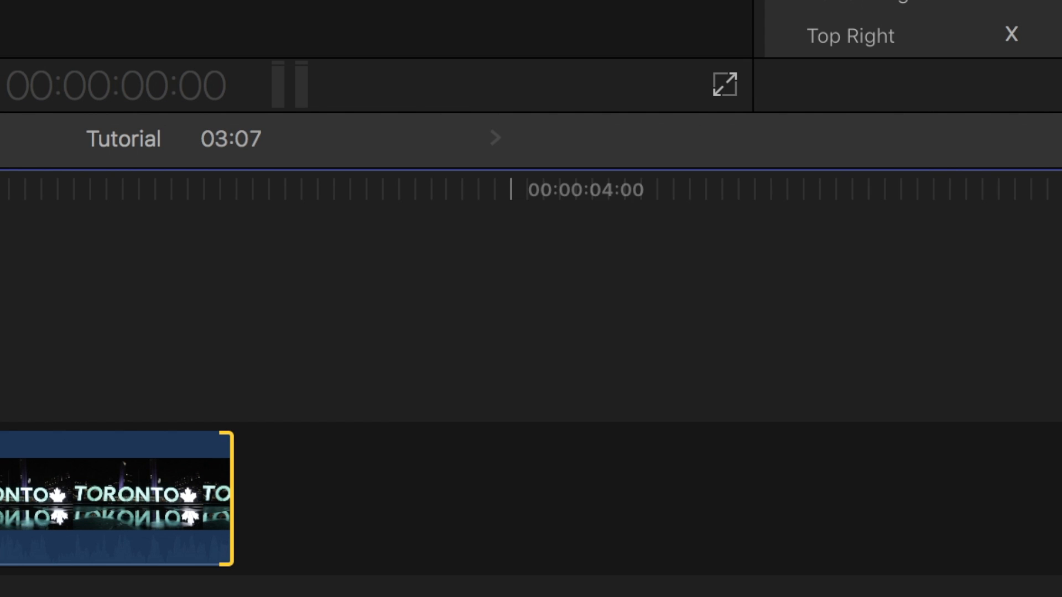
Find the Shape Mask effect in the effects library and apply it to the C0098 eye clip.
{"action": "left_click", "coordinate": [1041, 411]}
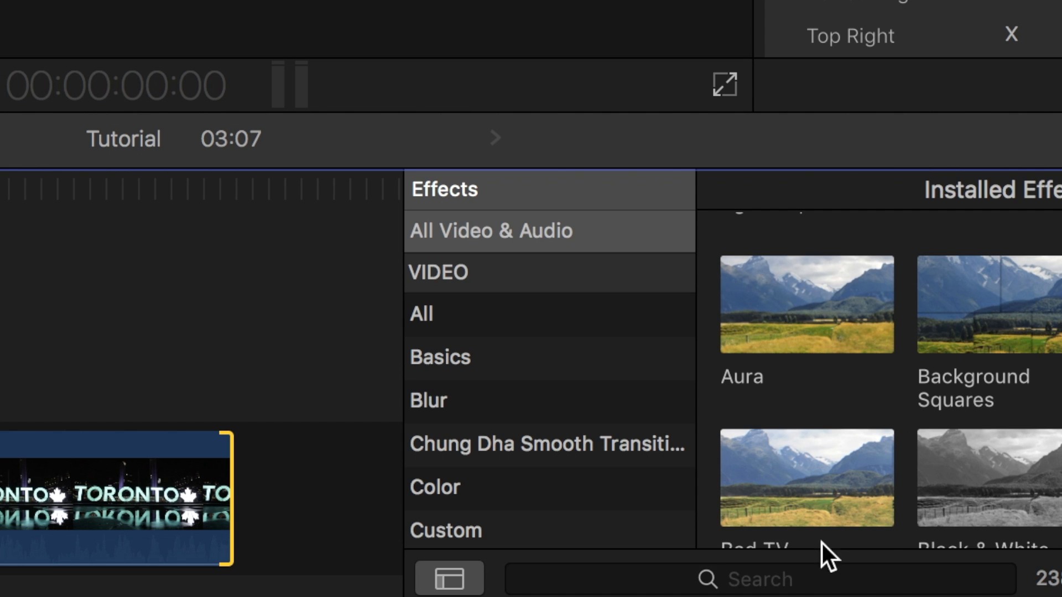
{"action": "left_click", "coordinate": [811, 582]}
{"action": "type", "text": "shape mask"}
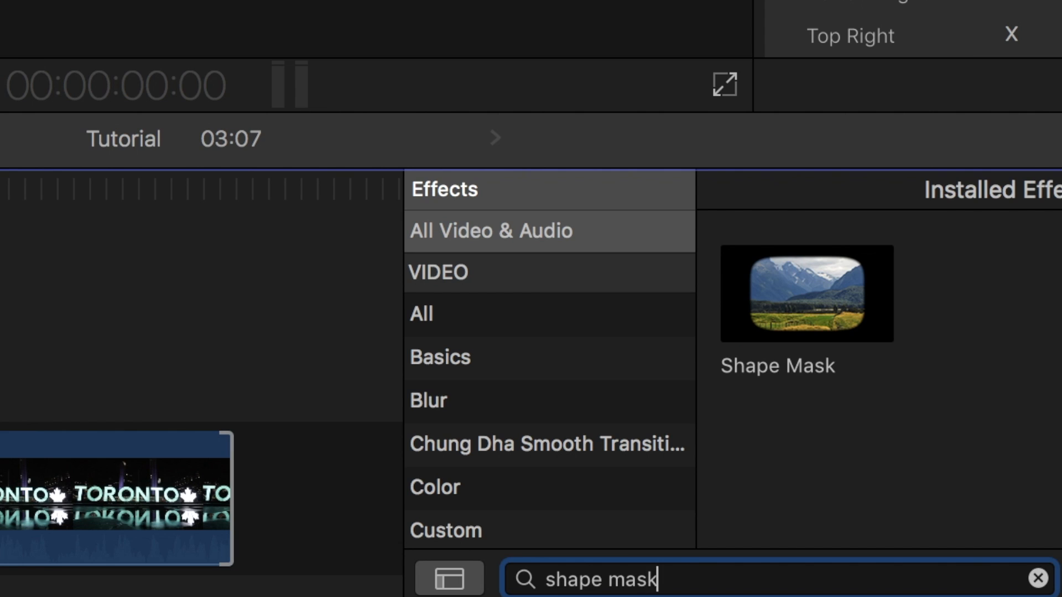
{"action": "left_click_drag", "start_coordinate": [807, 294], "coordinate": [209, 520]}
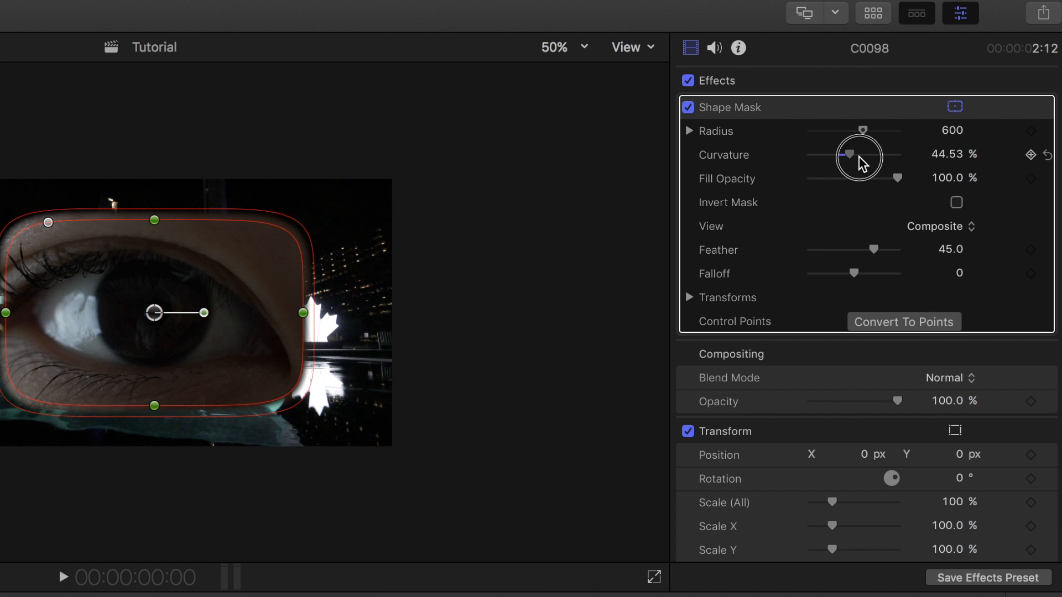
Set the Shape Mask's Curvature to 100%, invert the mask, and set its View to Original.
{"action": "left_click_drag", "start_coordinate": [859, 157], "coordinate": [901, 158]}
{"action": "left_click", "coordinate": [956, 202]}
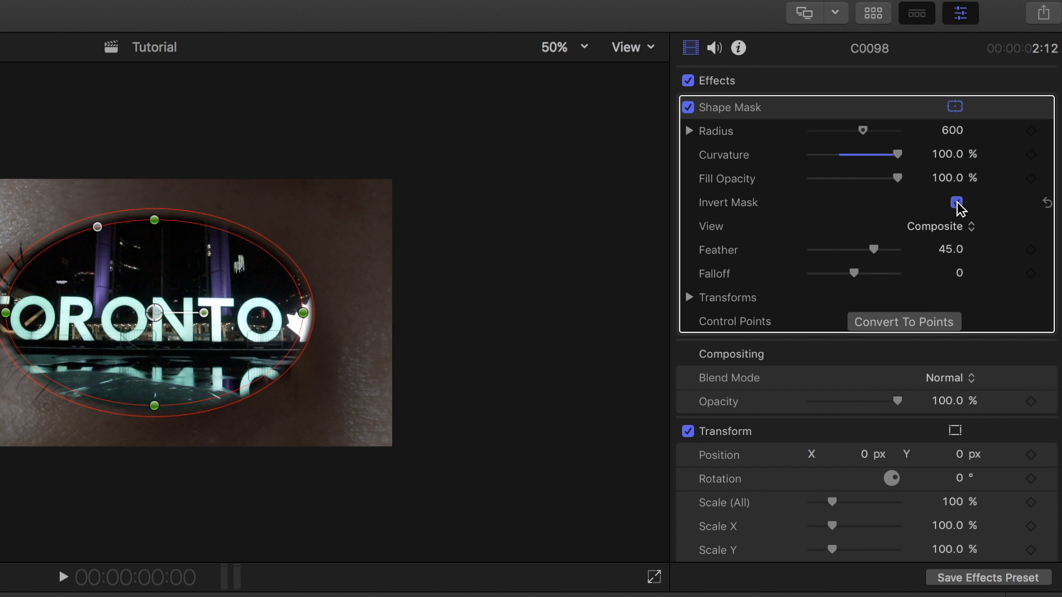
{"action": "left_click", "coordinate": [962, 224]}
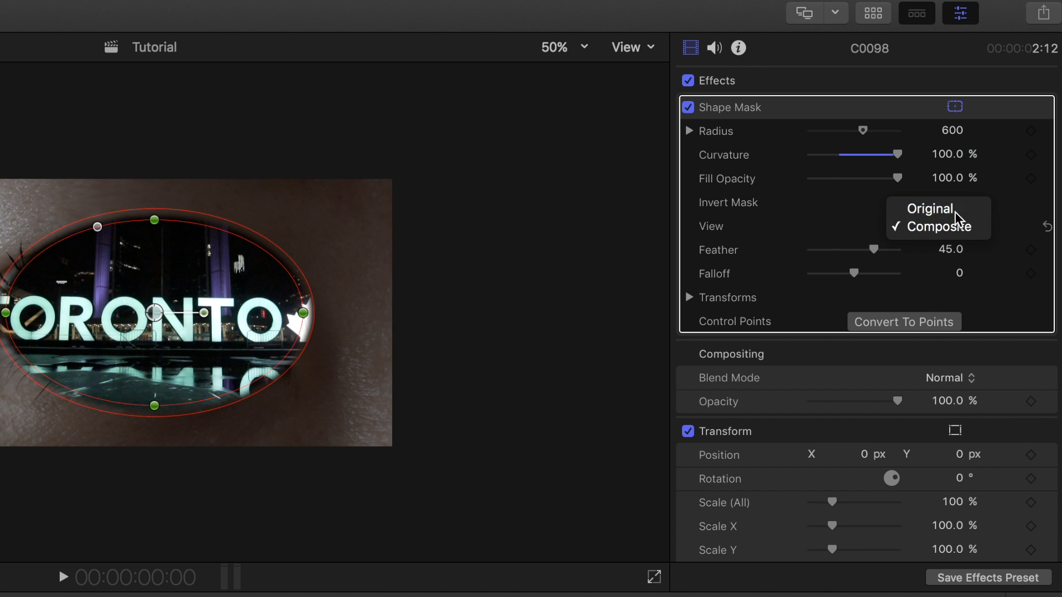
{"action": "left_click", "coordinate": [956, 211]}
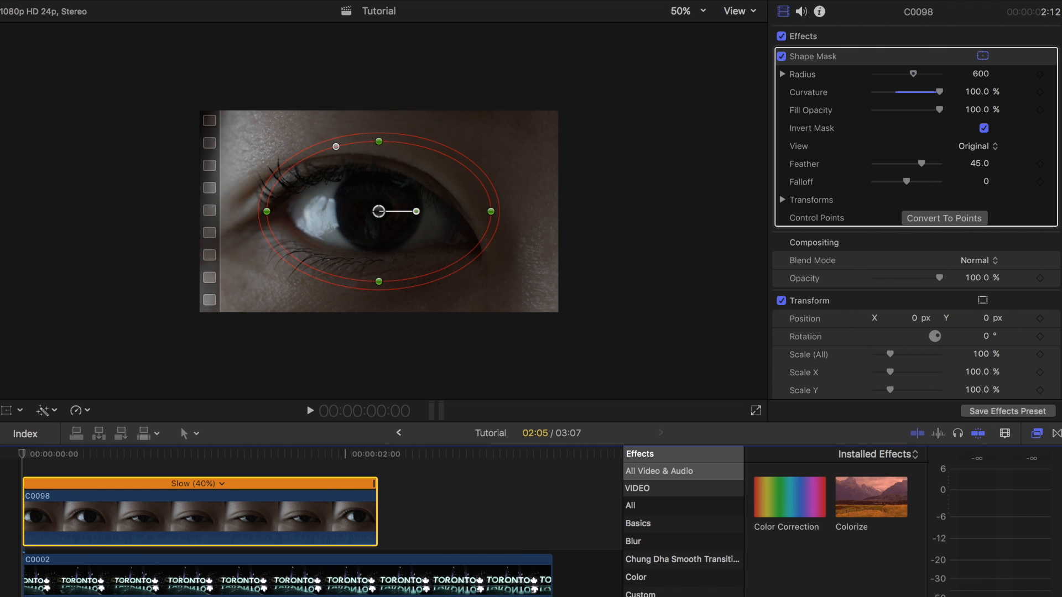
Apply Color Correction to the C0098 clip and raise the midtones exposure to 29%.
{"action": "left_click_drag", "start_coordinate": [789, 506], "coordinate": [335, 522]}
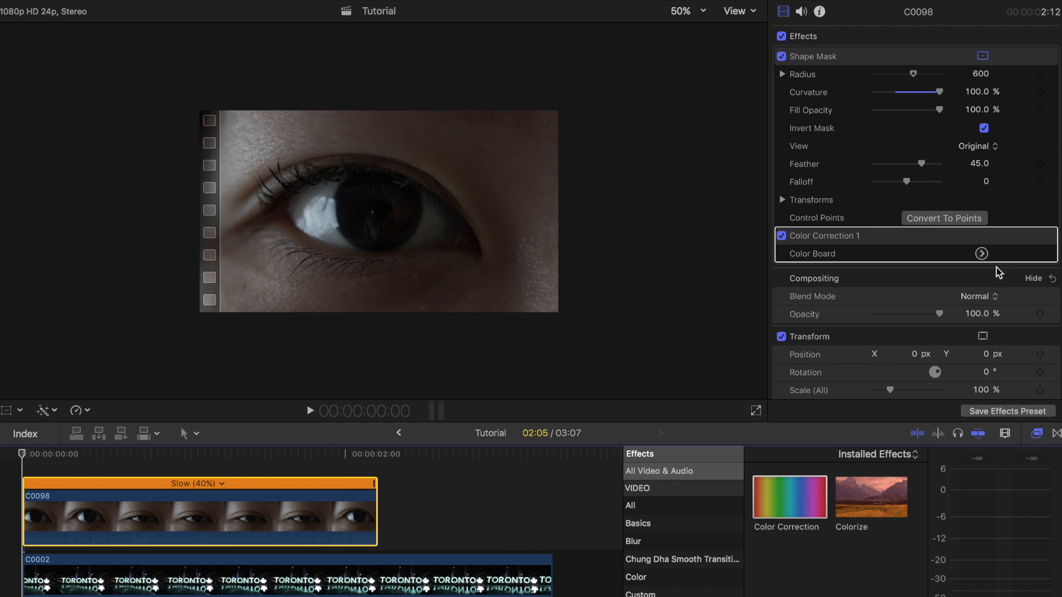
{"action": "left_click", "coordinate": [981, 256]}
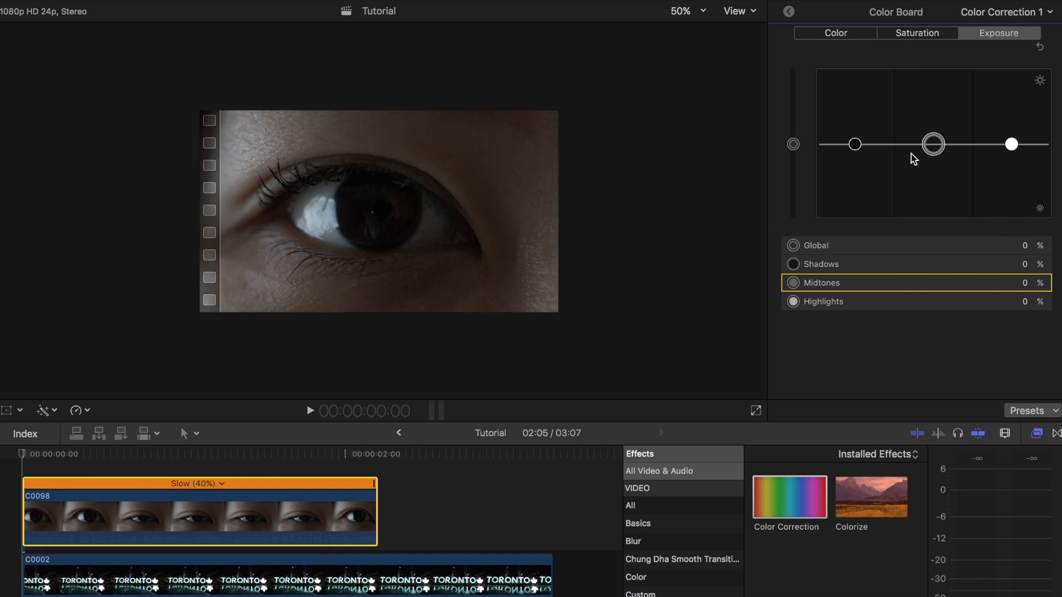
{"action": "left_click_drag", "start_coordinate": [936, 147], "coordinate": [937, 126]}
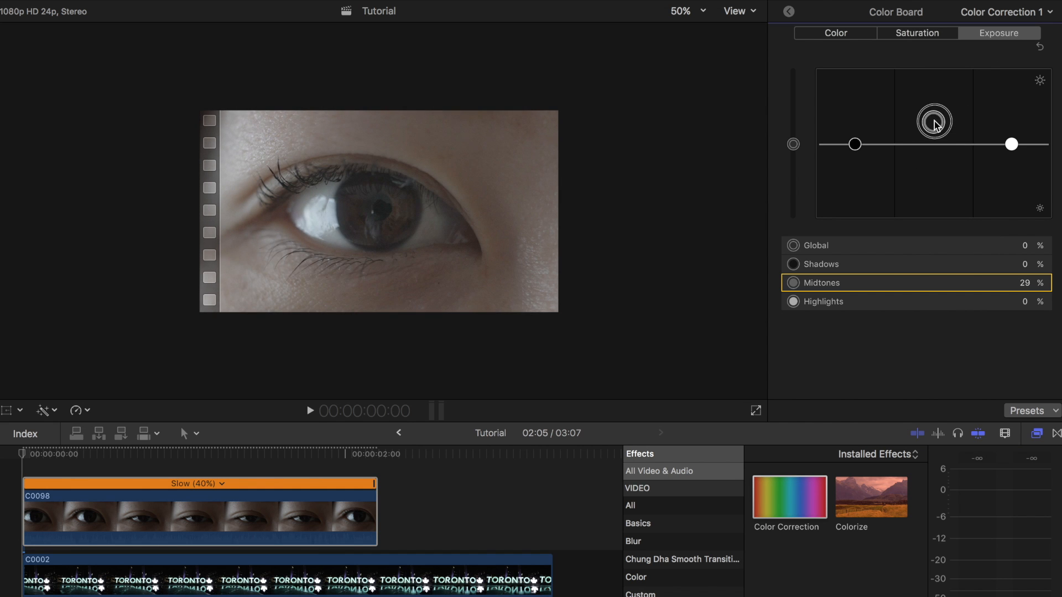
{"action": "left_click", "coordinate": [788, 11]}
Shrink the Shape Mask around the pupil to a radius of 67.59 and set its Feather to 23.
{"action": "left_click", "coordinate": [867, 61]}
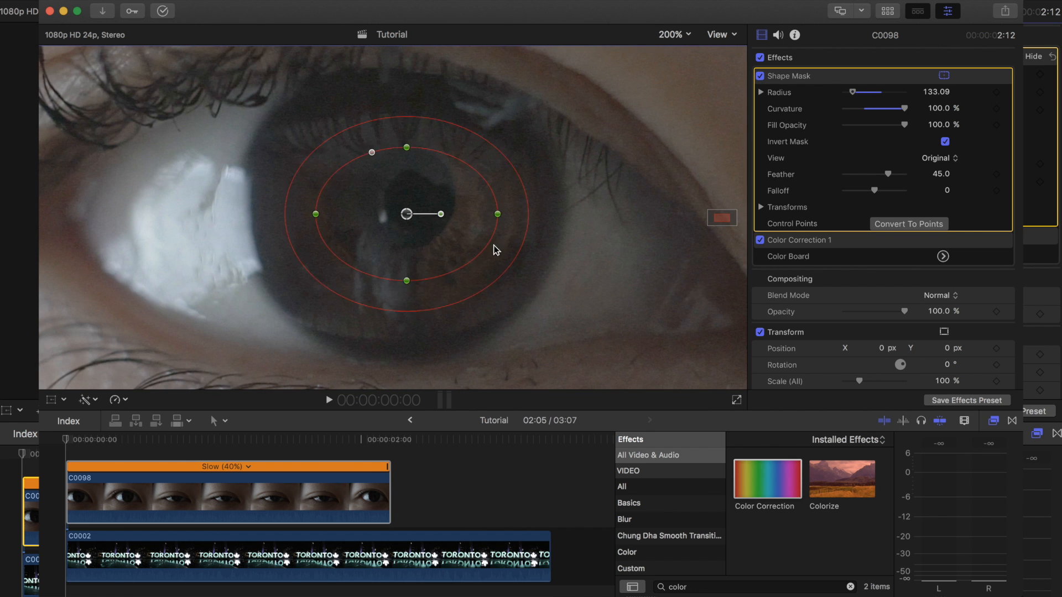
{"action": "left_click_drag", "start_coordinate": [409, 278], "coordinate": [411, 234]}
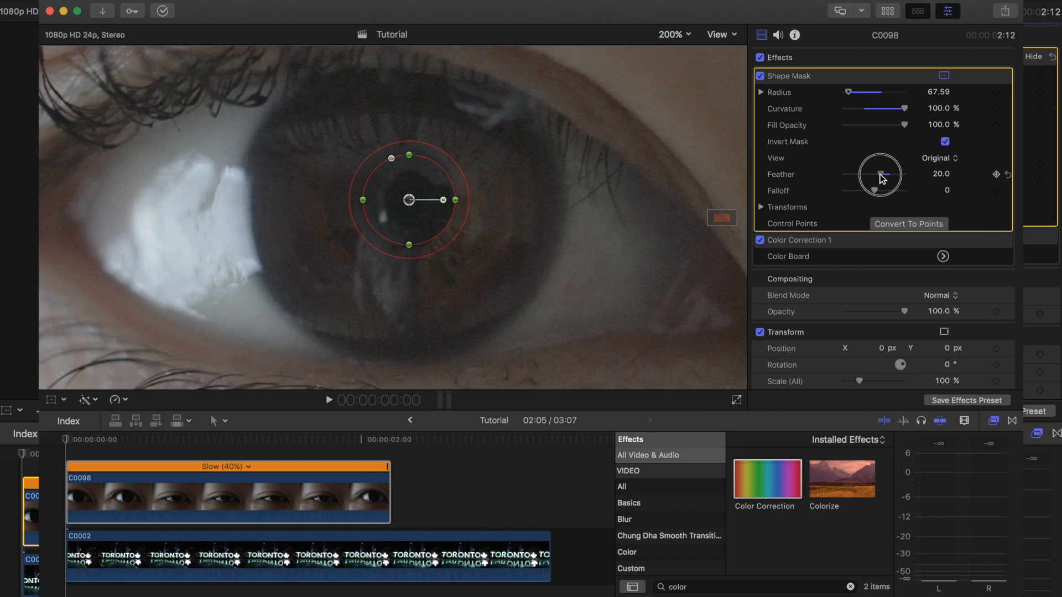
{"action": "left_click_drag", "start_coordinate": [882, 175], "coordinate": [887, 175]}
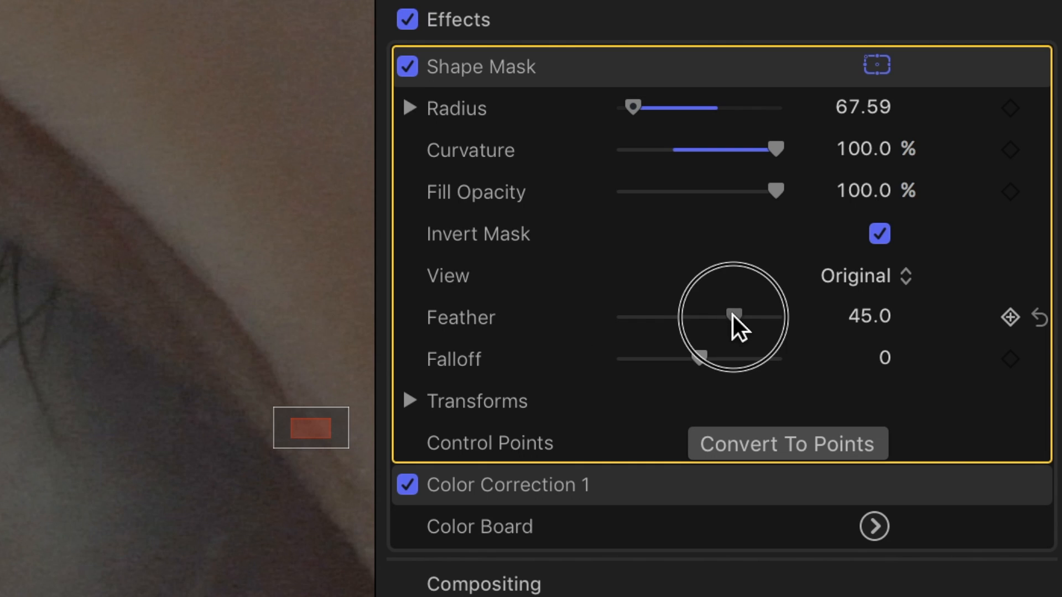
{"action": "left_click_drag", "start_coordinate": [733, 315], "coordinate": [719, 316]}
Add a keyframe to the Shape Mask's Transforms at the first frame of C0098.
{"action": "right_click", "coordinate": [509, 411]}
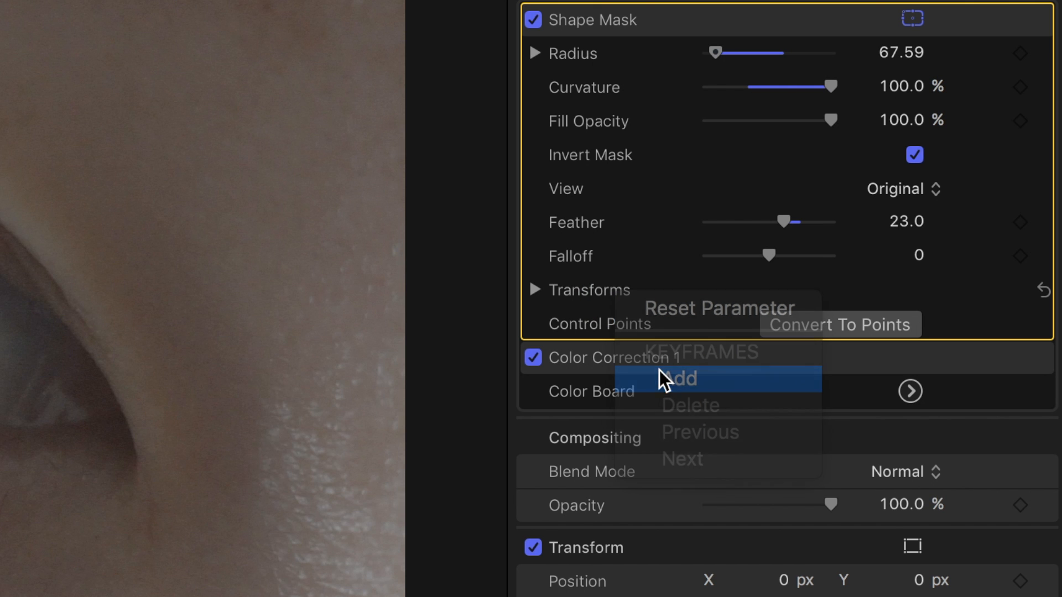
{"action": "left_click", "coordinate": [659, 370]}
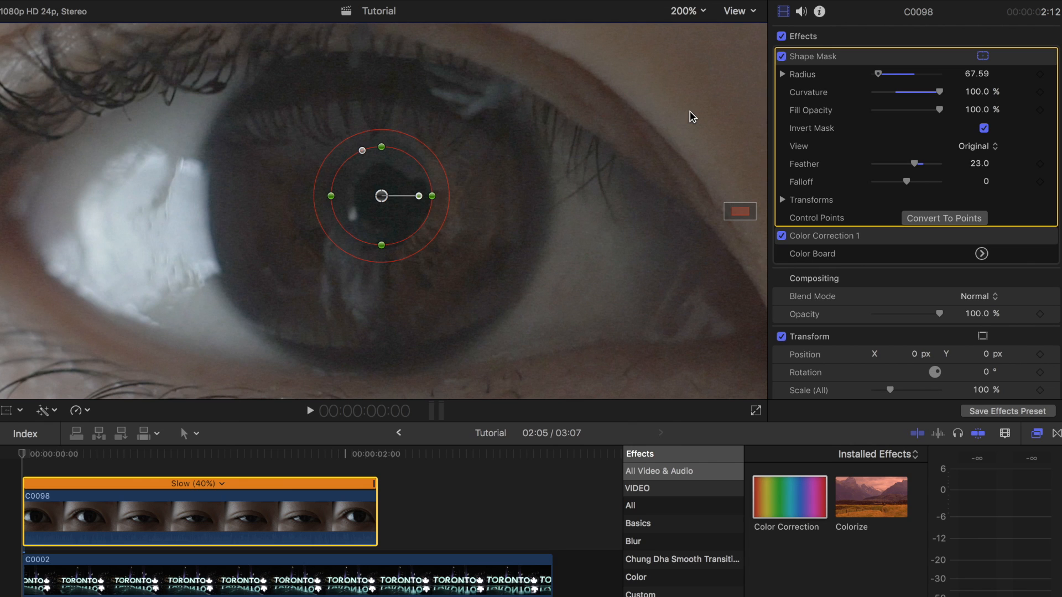
{"action": "left_click", "coordinate": [25, 474]}
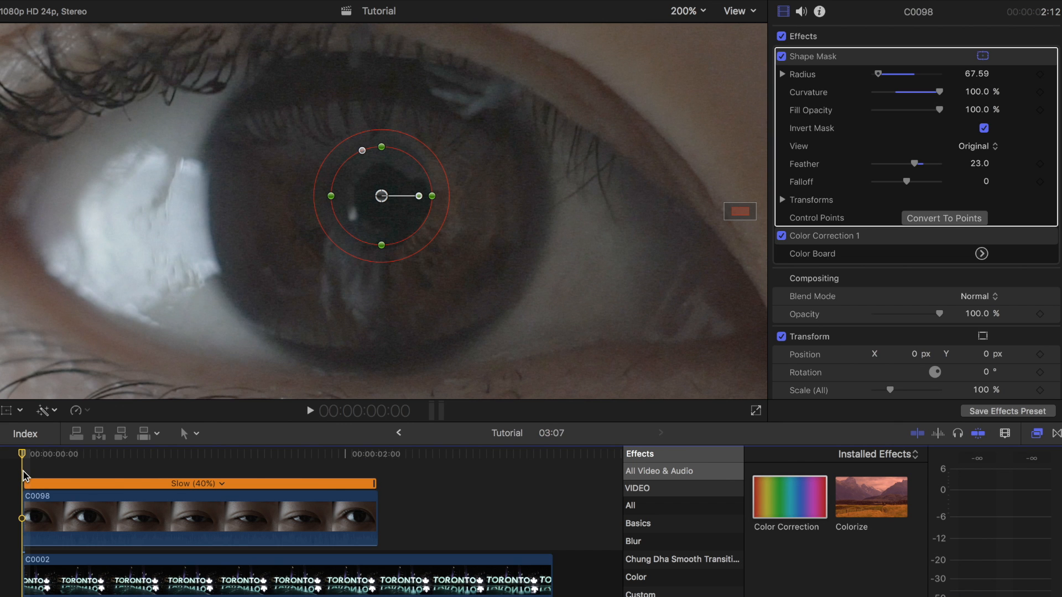
Reposition the Shape Mask over the pupil and step through C0098 frame by frame to keep it tracked to the eye.
{"action": "left_click_drag", "start_coordinate": [382, 184], "coordinate": [404, 180]}
{"action": "key", "text": "Right"}
{"action": "key", "text": "Right"}
{"action": "key", "text": "Right"}
{"action": "key", "text": "Right"}
{"action": "key", "text": "Right"}
{"action": "key", "text": "Right"}
{"action": "key", "text": "Right"}
{"action": "key", "text": "Right"}
{"action": "key", "text": "Right"}
{"action": "key", "text": "Right"}
{"action": "key", "text": "Right"}
{"action": "key", "text": "Right"}
{"action": "key", "text": "Right"}
{"action": "key", "text": "Right"}
{"action": "key", "text": "Right"}
{"action": "key", "text": "Right"}
{"action": "key", "text": "Right"}
{"action": "key", "text": "Right"}
{"action": "key", "text": "Right"}
{"action": "key", "text": "Right"}
{"action": "key", "text": "Right"}
{"action": "key", "text": "Right"}
{"action": "key", "text": "Right"}
{"action": "key", "text": "Right"}
{"action": "key", "text": "Right"}
{"action": "key", "text": "Right"}
{"action": "key", "text": "Right"}
{"action": "key", "text": "Right"}
{"action": "key", "text": "Right"}
{"action": "key", "text": "Right"}
{"action": "key", "text": "Right"}
{"action": "key", "text": "Right"}
{"action": "key", "text": "Right"}
{"action": "key", "text": "Right"}
{"action": "key", "text": "Right"}
{"action": "key", "text": "Right"}
{"action": "key", "text": "Right"}
{"action": "key", "text": "Right"}
{"action": "key", "text": "Right"}
{"action": "key", "text": "Right"}
{"action": "key", "text": "Right"}
{"action": "key", "text": "Right"}
{"action": "key", "text": "Right"}
{"action": "key", "text": "Right"}
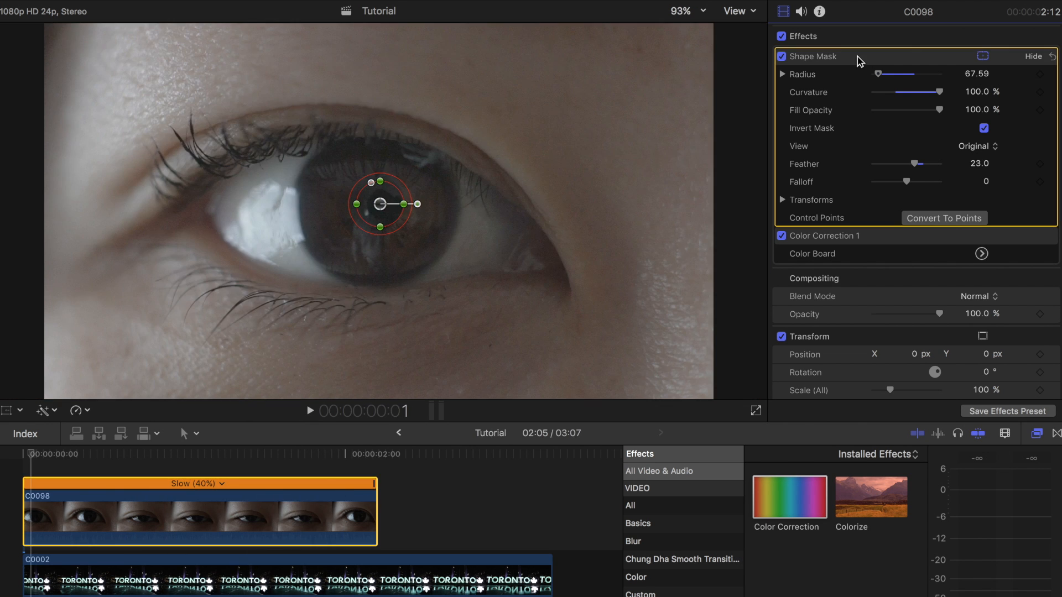
Set the Shape Mask's View to Composite and lower its Fill Opacity to 1.84%.
{"action": "left_click", "coordinate": [977, 147]}
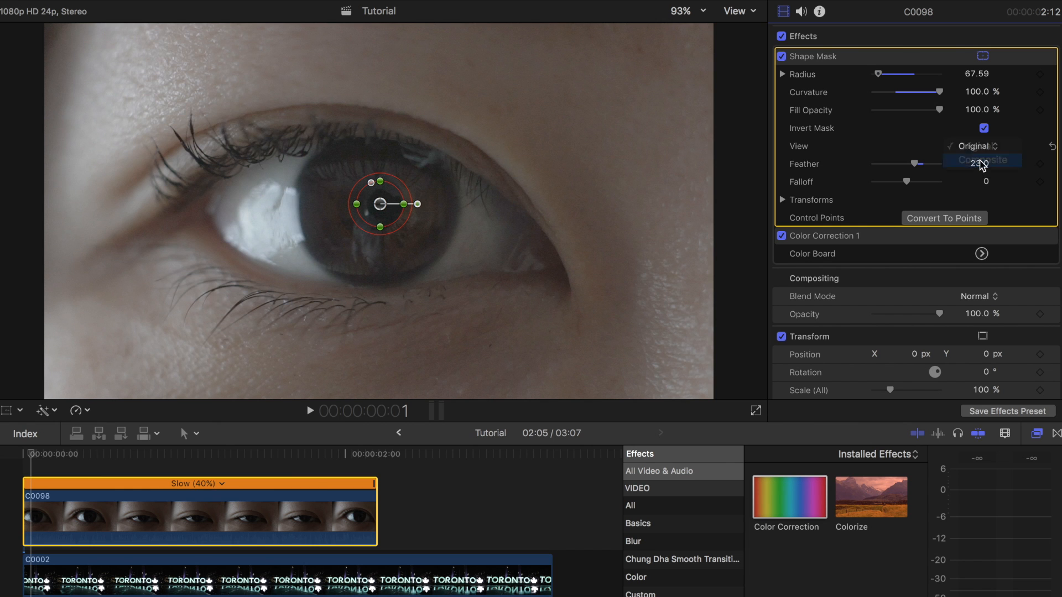
{"action": "left_click", "coordinate": [980, 161]}
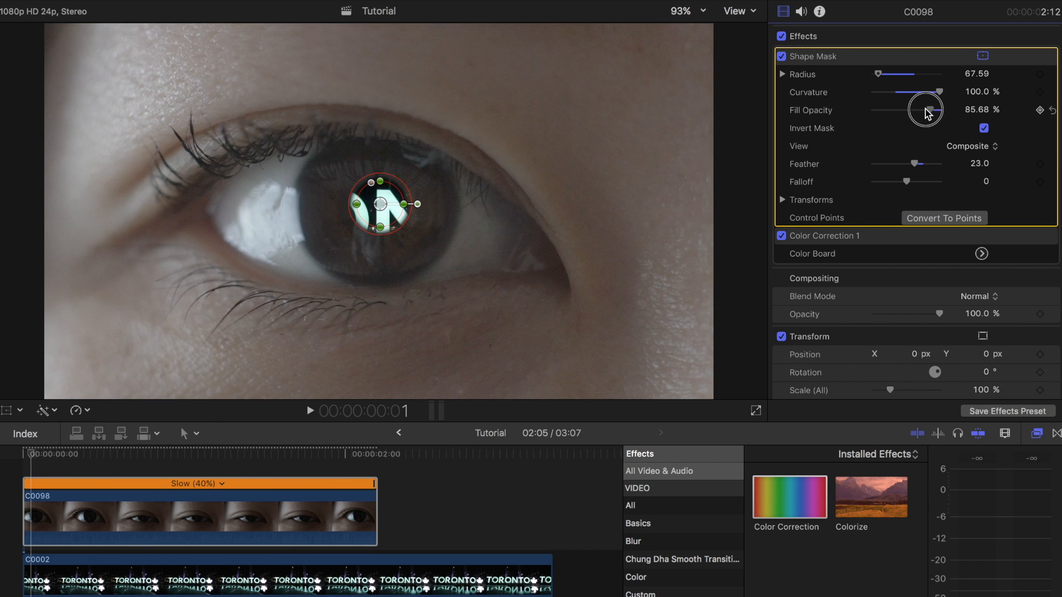
{"action": "left_click_drag", "start_coordinate": [927, 112], "coordinate": [883, 119]}
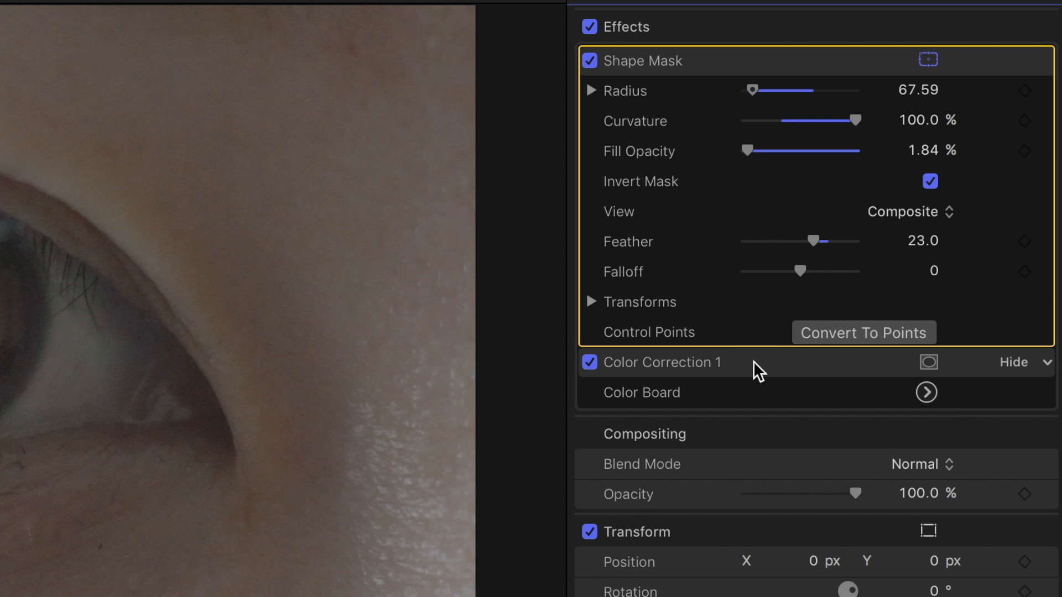
Remove the Color Correction 1 effect from the C0098 clip.
{"action": "left_click", "coordinate": [879, 236]}
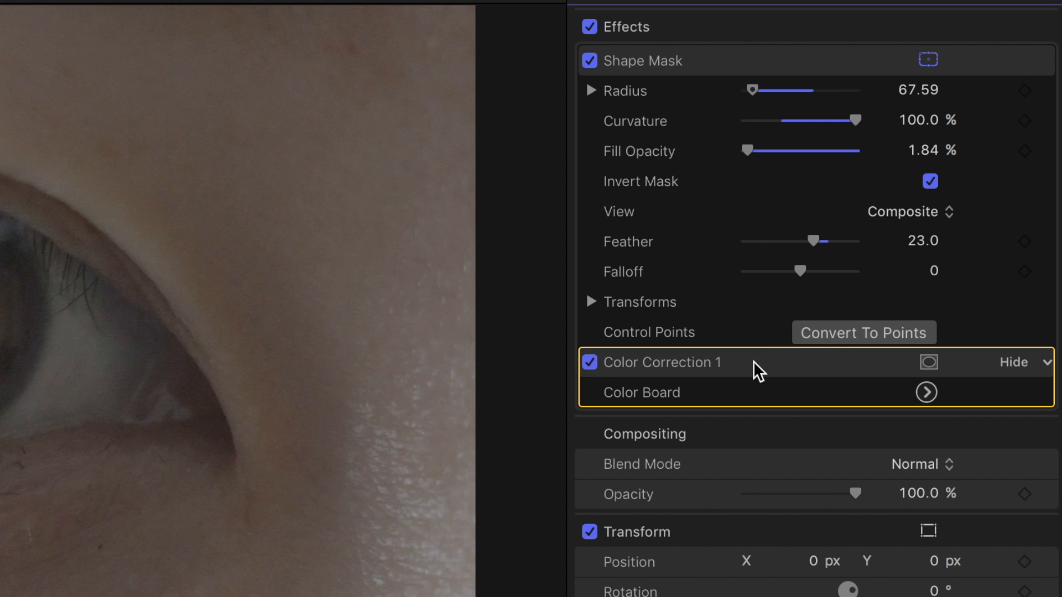
{"action": "key", "text": "Delete"}
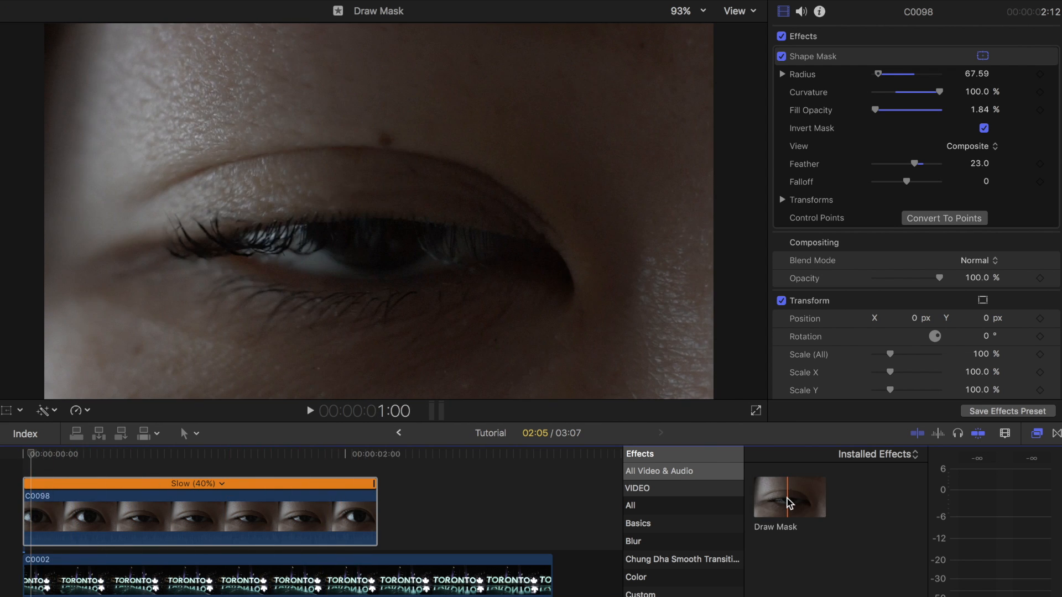
Apply Draw Mask to C0002 with a shape around the upper eyelid and lashes, and invert the mask.
{"action": "mouse_move", "coordinate": [789, 503]}
{"action": "left_mouse_down"}
{"action": "mouse_move", "coordinate": [308, 574]}
{"action": "mouse_move", "coordinate": [306, 587]}
{"action": "left_mouse_up"}
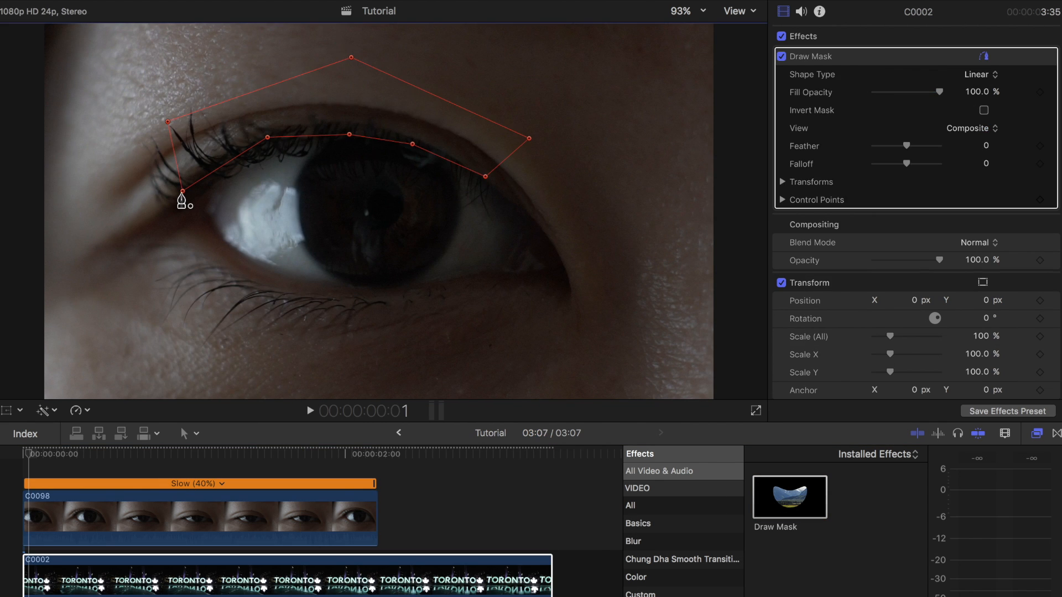
{"action": "left_click", "coordinate": [984, 110]}
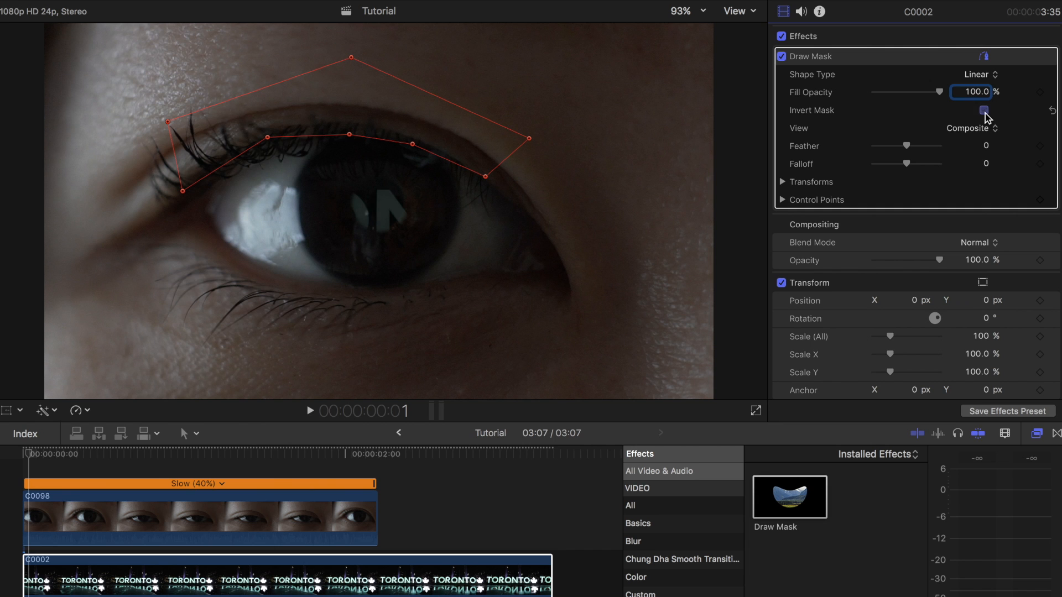
Add a keyframe to the Draw Mask's Control Points at the first frame of C0002.
{"action": "right_click", "coordinate": [824, 192]}
{"action": "left_click", "coordinate": [842, 232]}
{"action": "key", "text": "Left"}
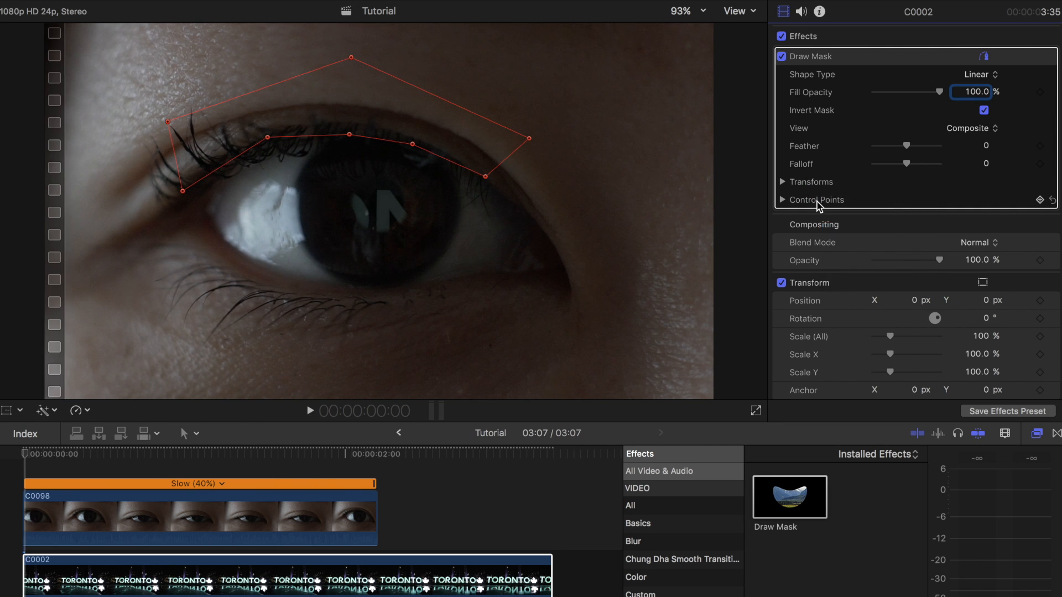
{"action": "right_click", "coordinate": [823, 211]}
{"action": "left_click", "coordinate": [842, 248]}
Move the Draw Mask to follow the upper eyelid while advancing through the blink frame by frame.
{"action": "mouse_move", "coordinate": [372, 114]}
{"action": "left_mouse_down"}
{"action": "mouse_move", "coordinate": [396, 207]}
{"action": "mouse_move", "coordinate": [390, 124]}
{"action": "left_mouse_up"}
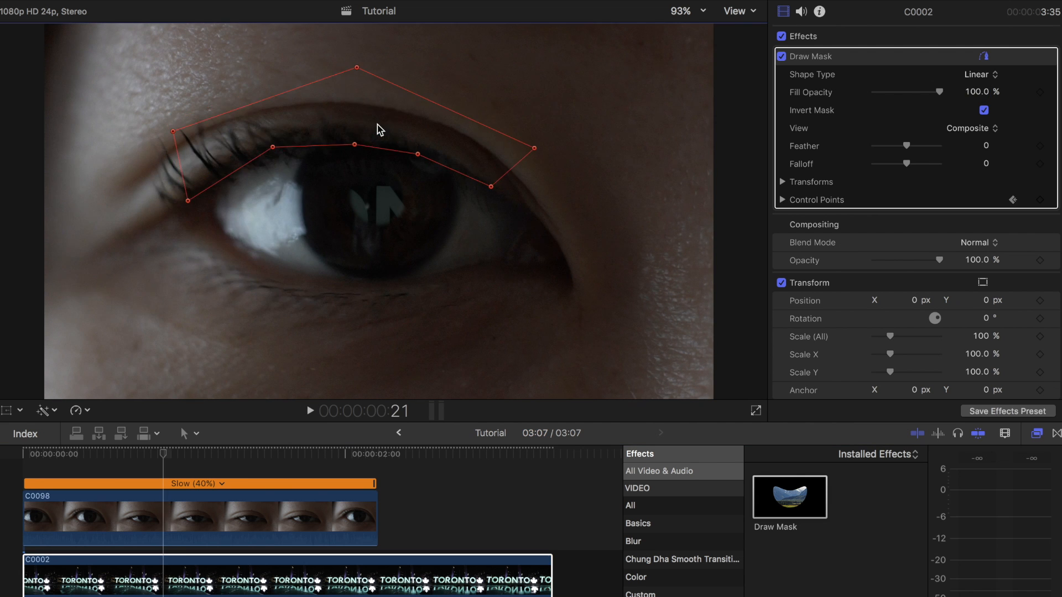
{"action": "key", "text": "Right"}
{"action": "key", "text": "Right"}
{"action": "key", "text": "Right"}
{"action": "key", "text": "Right"}
{"action": "key", "text": "Right"}
{"action": "key", "text": "Right"}
{"action": "key", "text": "Right"}
{"action": "key", "text": "Right"}
{"action": "key", "text": "Right"}
{"action": "key", "text": "Right"}
{"action": "key", "text": "Right"}
{"action": "key", "text": "Right"}
{"action": "key", "text": "Right"}
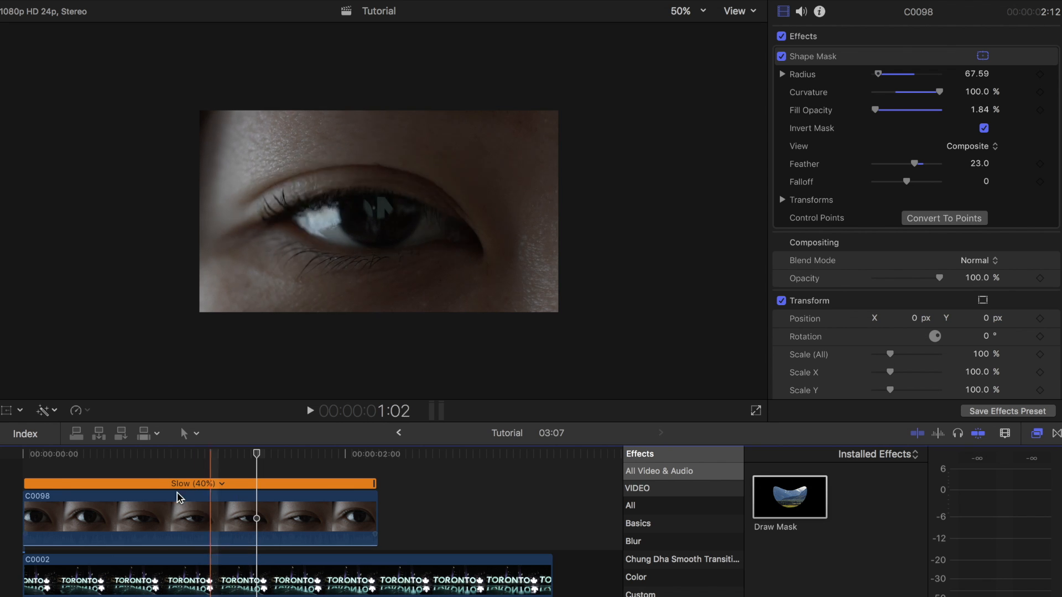
On C0098, add a Scale (All) keyframe at 1:06 and raise the scale to 300% several frames further along.
{"action": "left_click", "coordinate": [83, 517]}
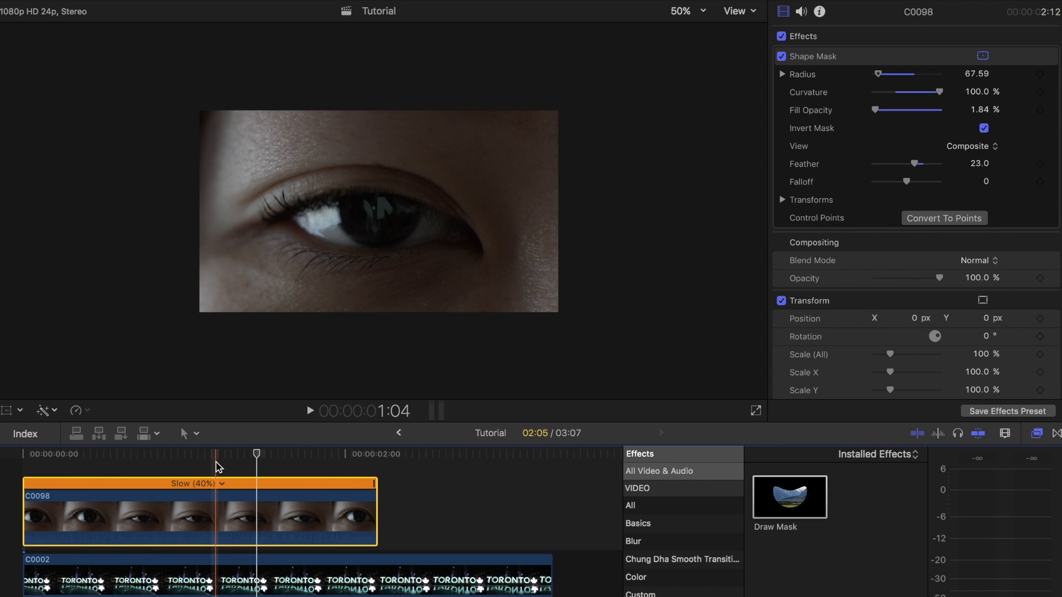
{"action": "scroll", "coordinate": [934, 347], "scroll_direction": "down", "scroll_amount": 2}
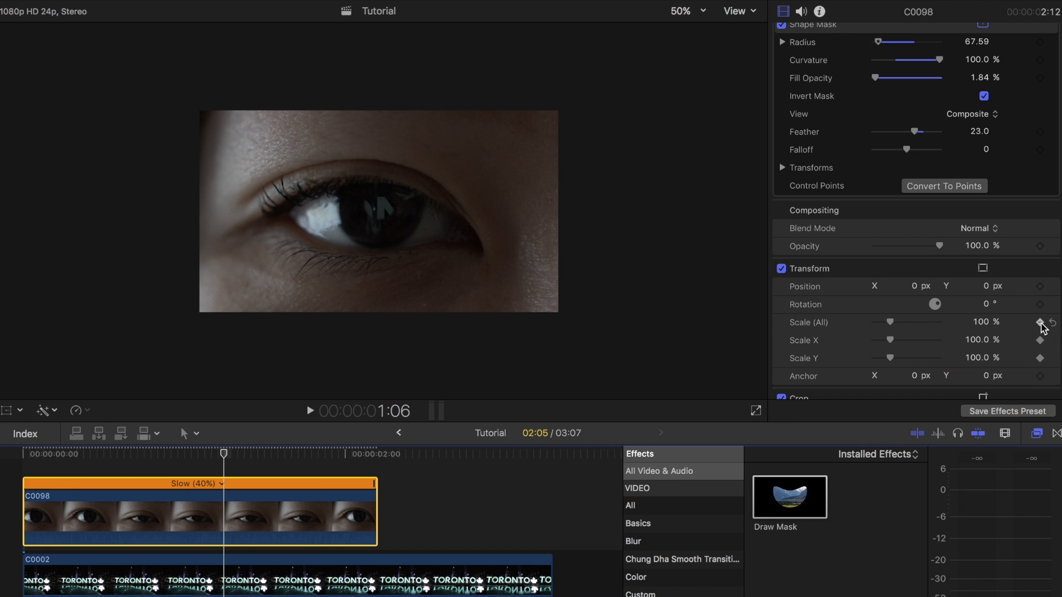
{"action": "key", "text": "Right"}
{"action": "key", "text": "Right"}
{"action": "key", "text": "Right"}
{"action": "key", "text": "Right"}
{"action": "key", "text": "Right"}
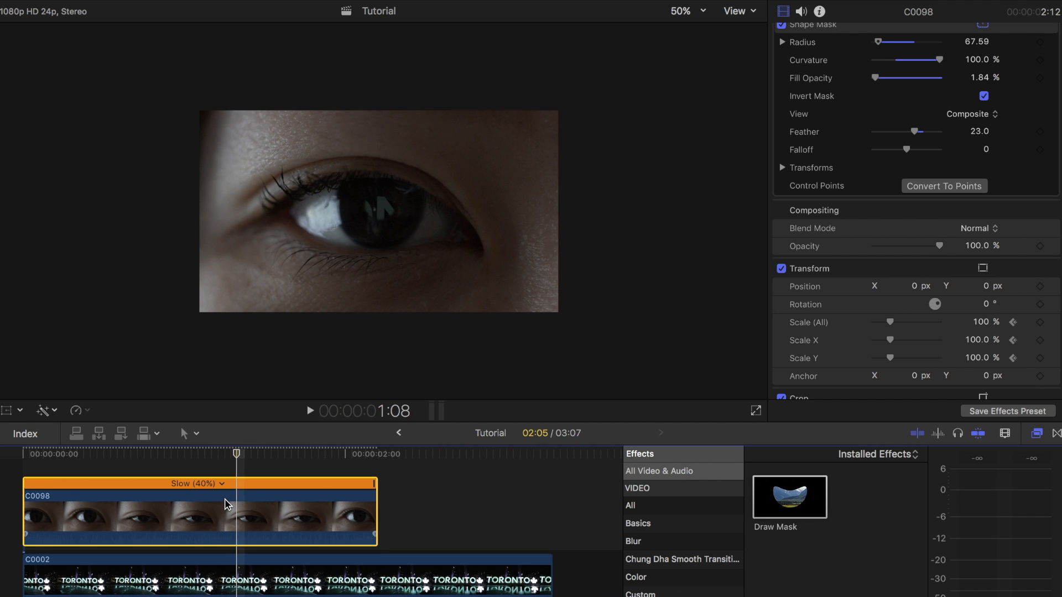
{"action": "key", "text": "Right"}
{"action": "key", "text": "Right"}
{"action": "key", "text": "Right"}
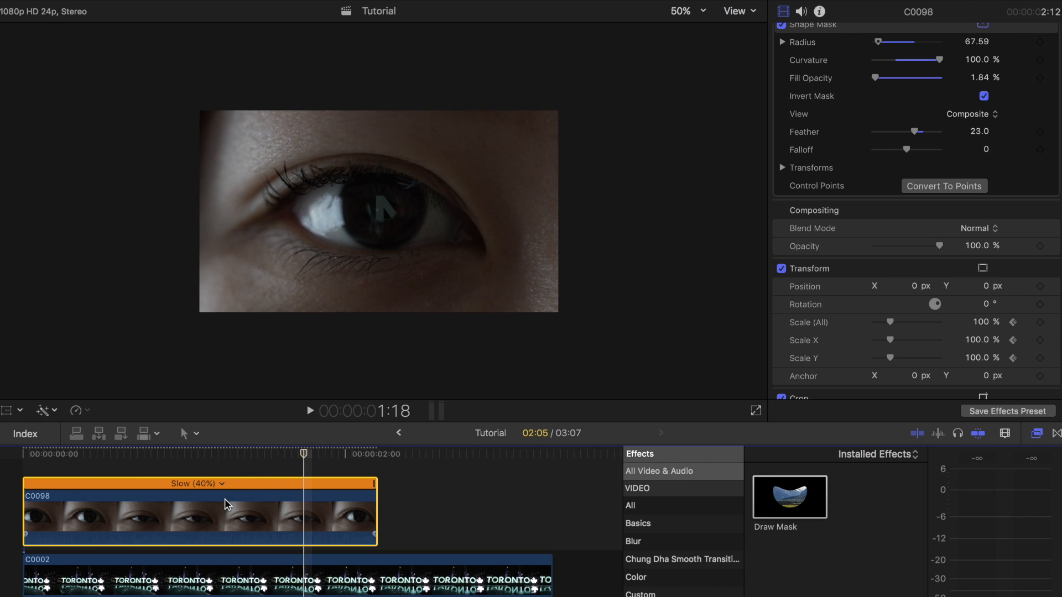
{"action": "left_click_drag", "start_coordinate": [982, 322], "coordinate": [981, 321]}
{"action": "left_click_drag", "start_coordinate": [866, 264], "coordinate": [867, 263]}
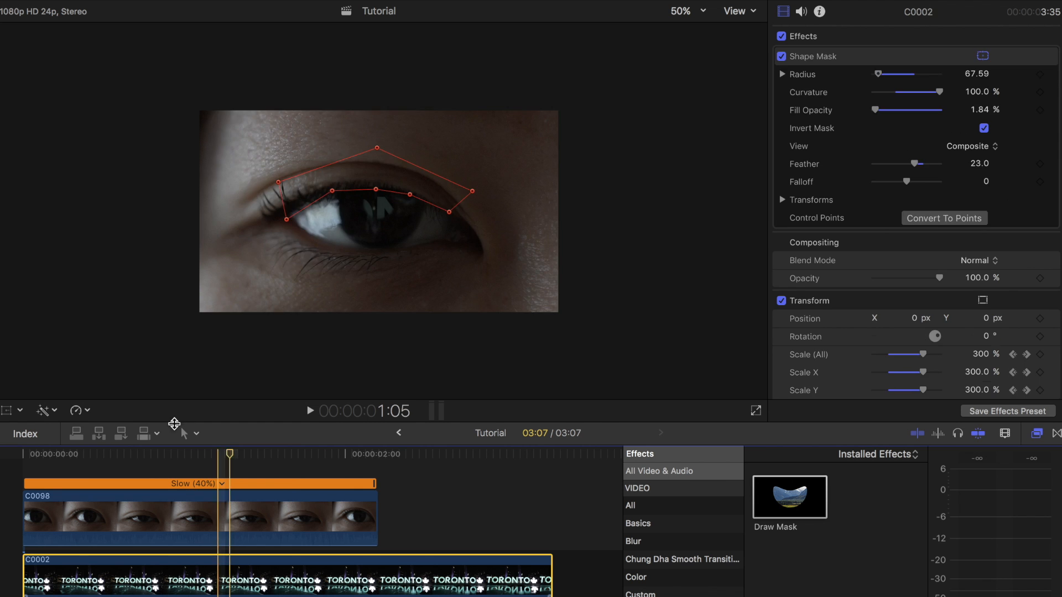
Blade the C0002 clip at the playhead around 1:07, where the eye zoom occurs, and return to the Select tool.
{"action": "left_click", "coordinate": [195, 434]}
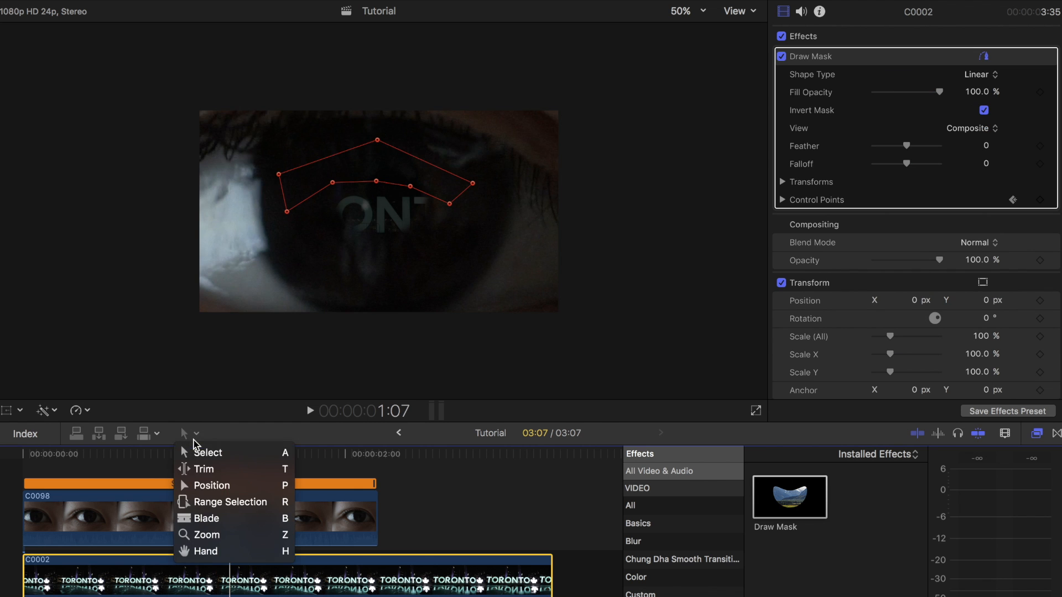
{"action": "left_click", "coordinate": [207, 518]}
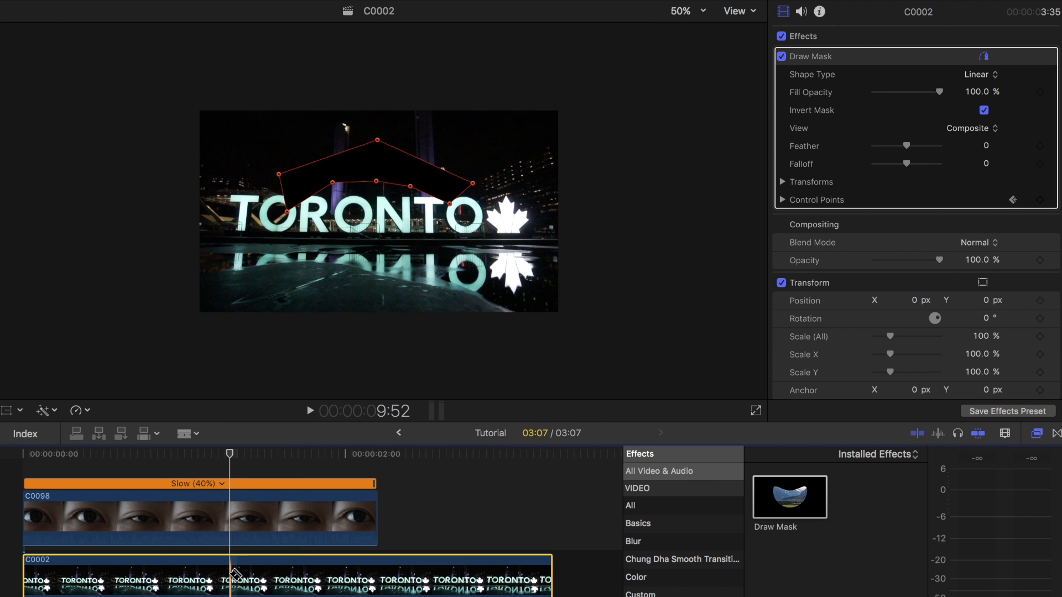
{"action": "left_click", "coordinate": [235, 579]}
{"action": "key", "text": "a"}
Delete the Draw Mask effect from the second C0002 segment after the cut.
{"action": "left_click", "coordinate": [349, 550]}
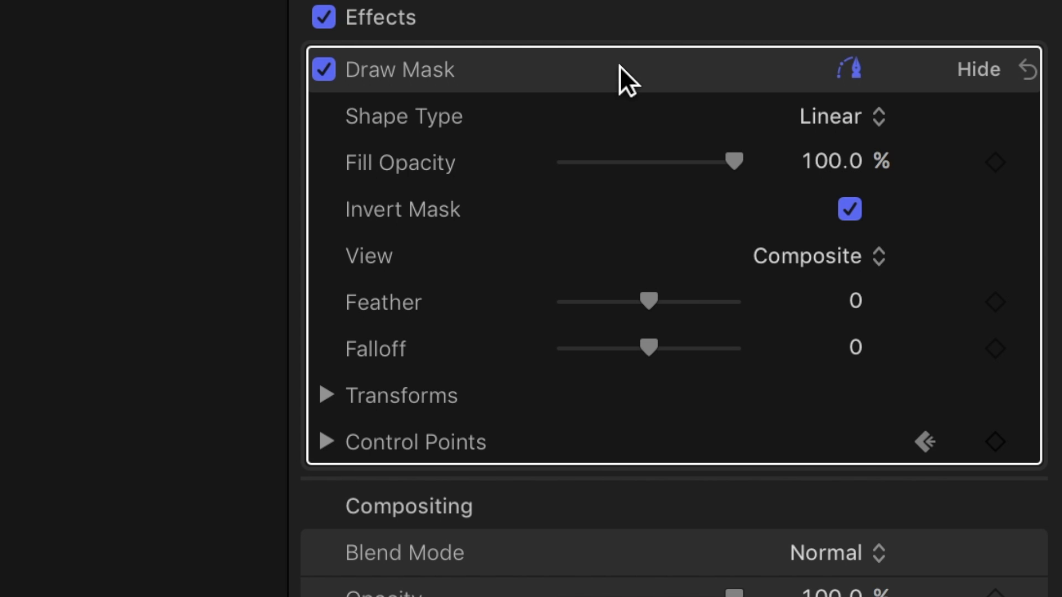
{"action": "left_click", "coordinate": [895, 52]}
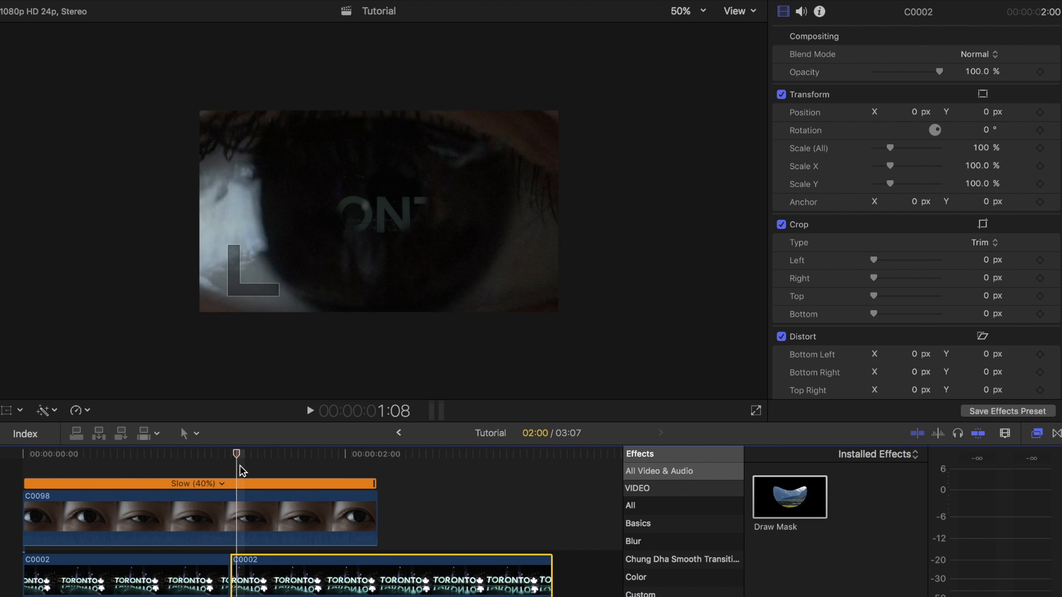
Keyframe the Fill Opacity of C0098's Shape Mask near the zoom's start and raise it to its maximum further along.
{"action": "key", "text": "Left"}
{"action": "key", "text": "Left"}
{"action": "key", "text": "Right"}
{"action": "key", "text": "Right"}
{"action": "key", "text": "Left"}
{"action": "key", "text": "Left"}
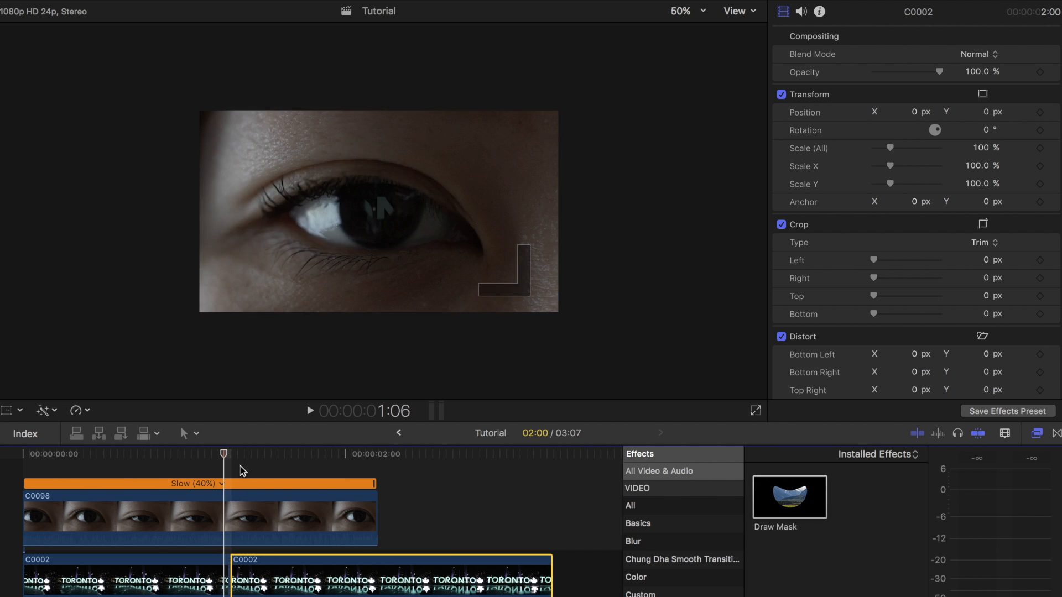
{"action": "key", "text": "Right"}
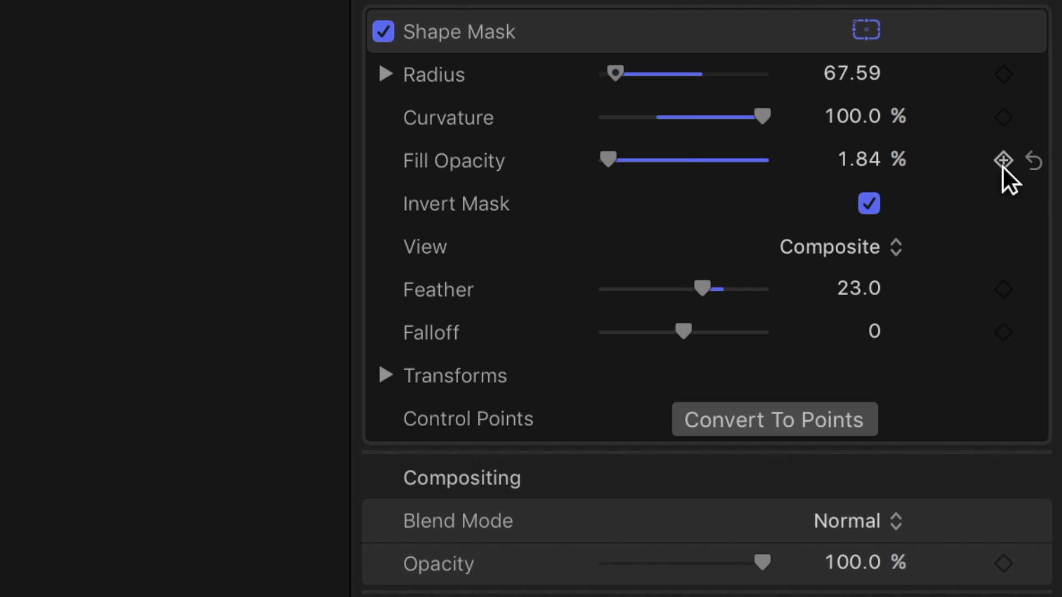
{"action": "left_click", "coordinate": [1003, 161]}
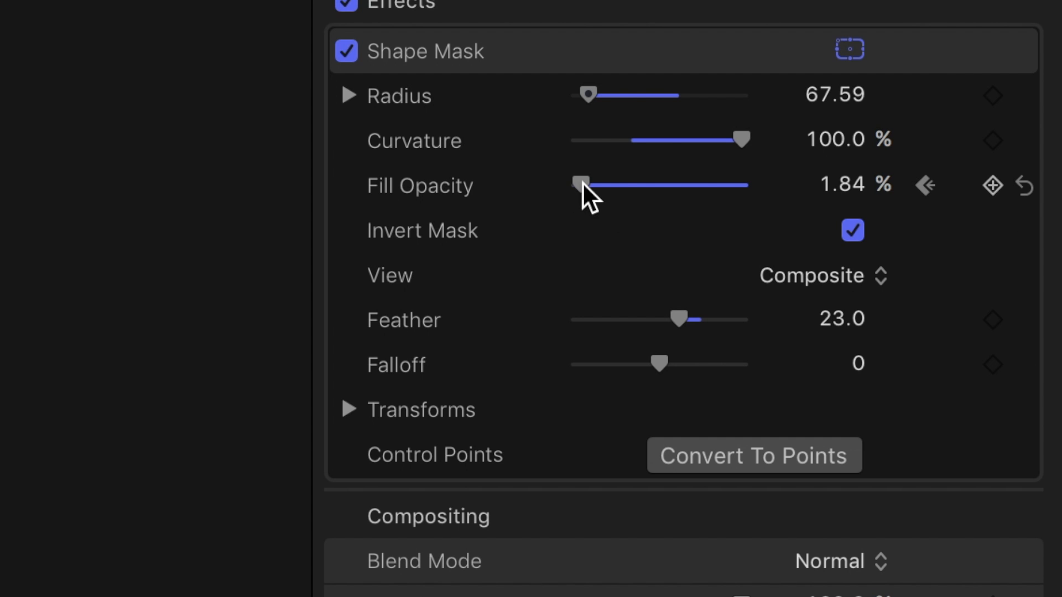
{"action": "left_click_drag", "start_coordinate": [588, 197], "coordinate": [782, 206]}
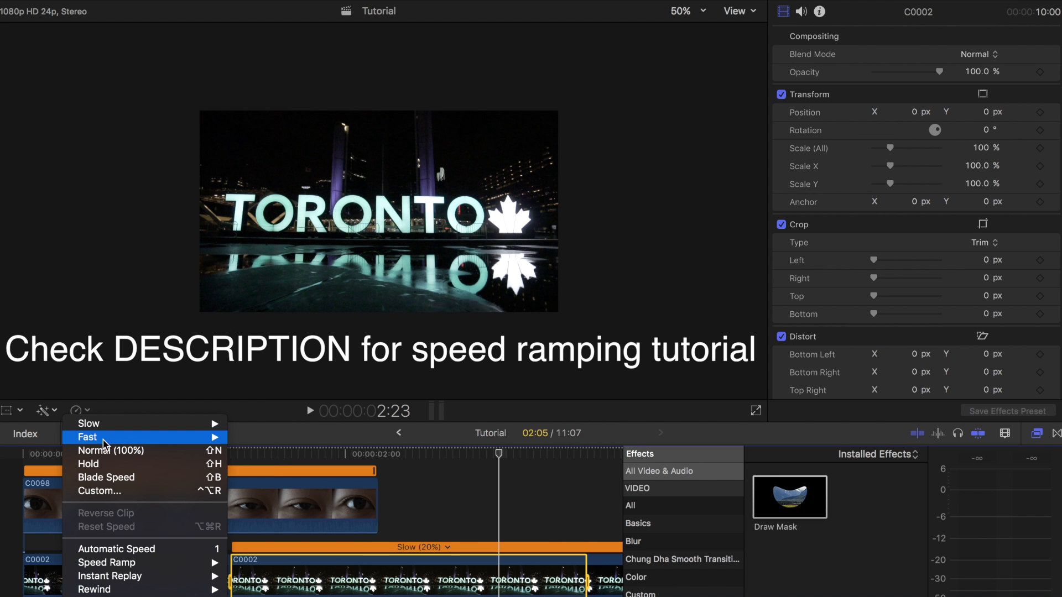
Retime the selected opening section of the second C0002 segment to Fast 8x (800%).
{"action": "mouse_move", "coordinate": [106, 441]}
{"action": "left_click", "coordinate": [249, 464]}
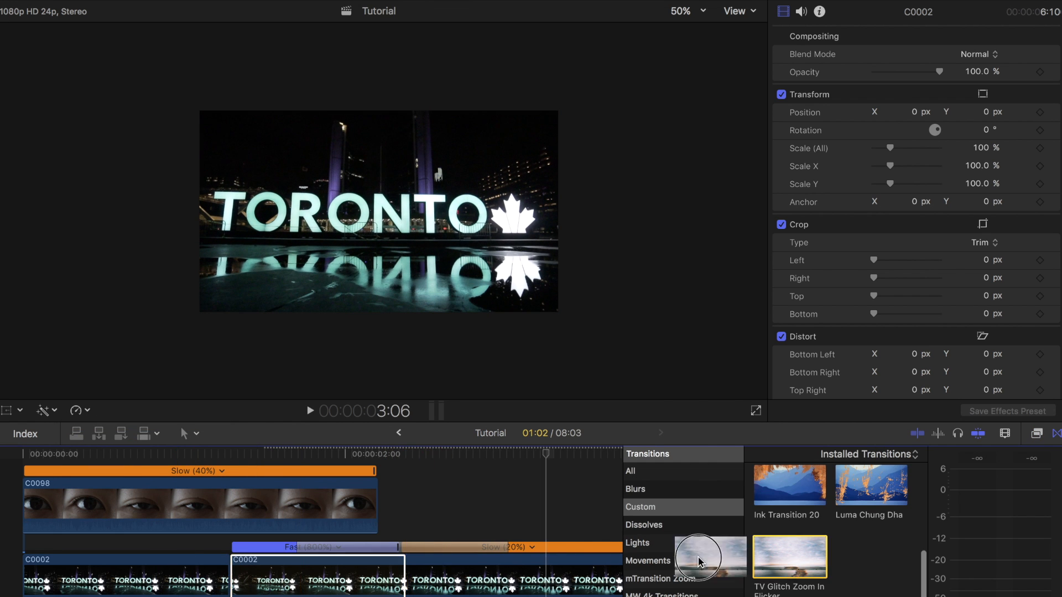
Add the TV Glitch Zoom In Flicker transition to the start of the first C0002 segment.
{"action": "left_click_drag", "start_coordinate": [790, 484], "coordinate": [33, 570]}
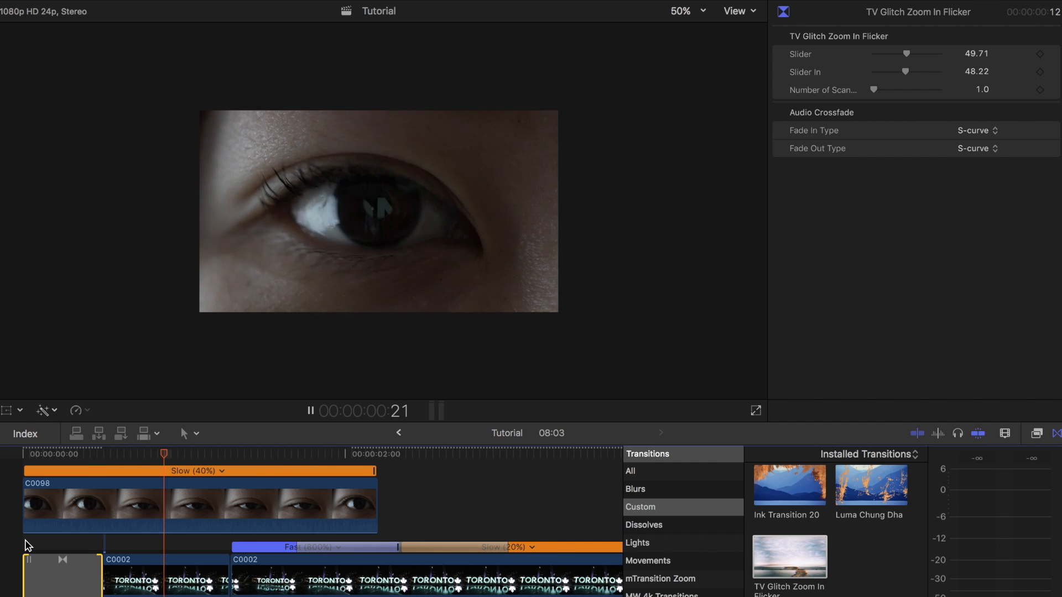